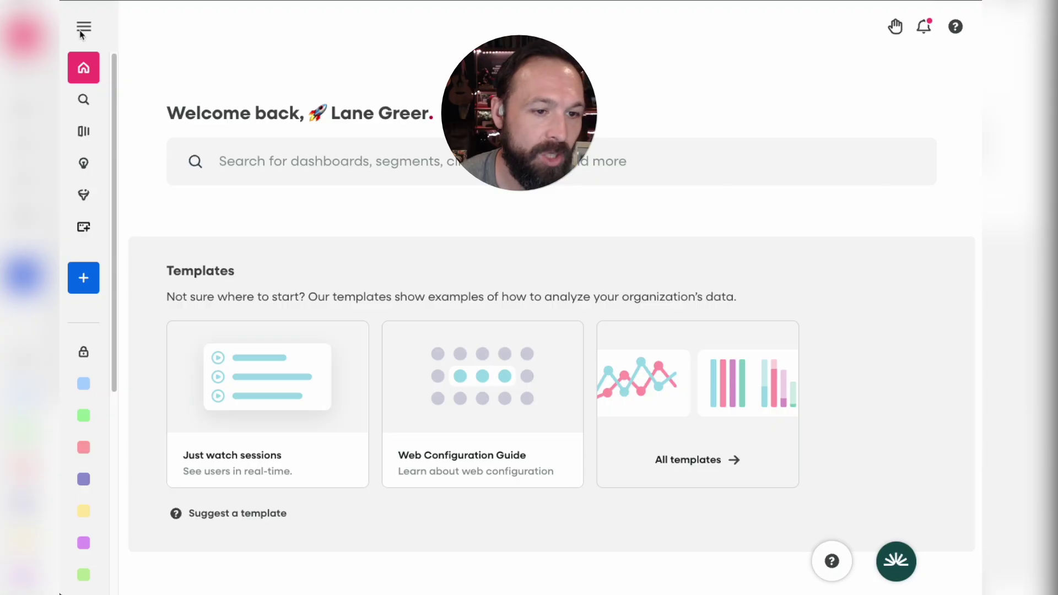
# - Create a new journey starting at Viewed Page 'Search' and explore its 3.5K-session flow
pyautogui.click(83, 27)
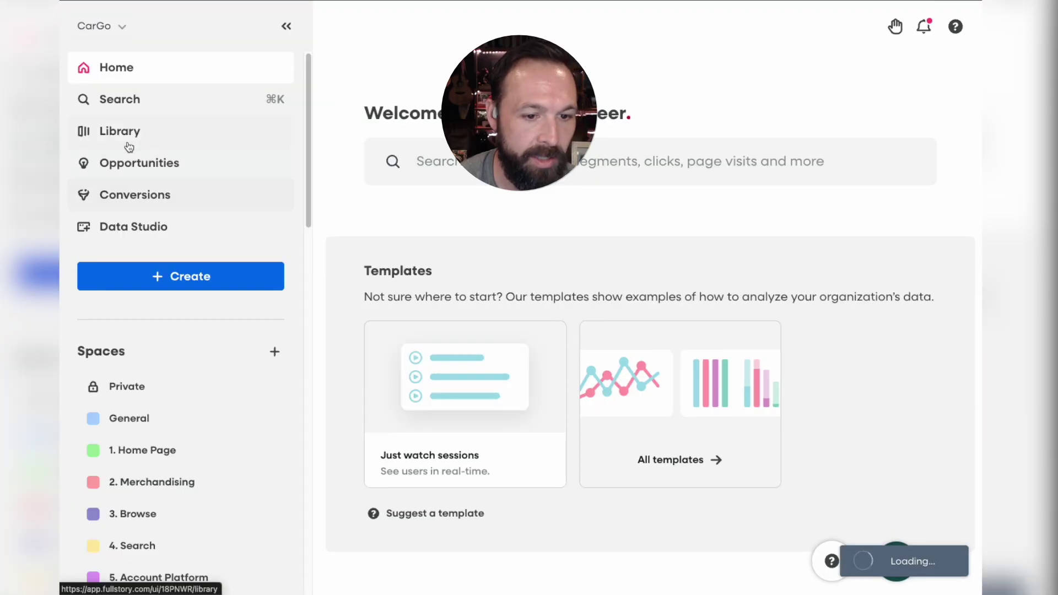
pyautogui.click(173, 276)
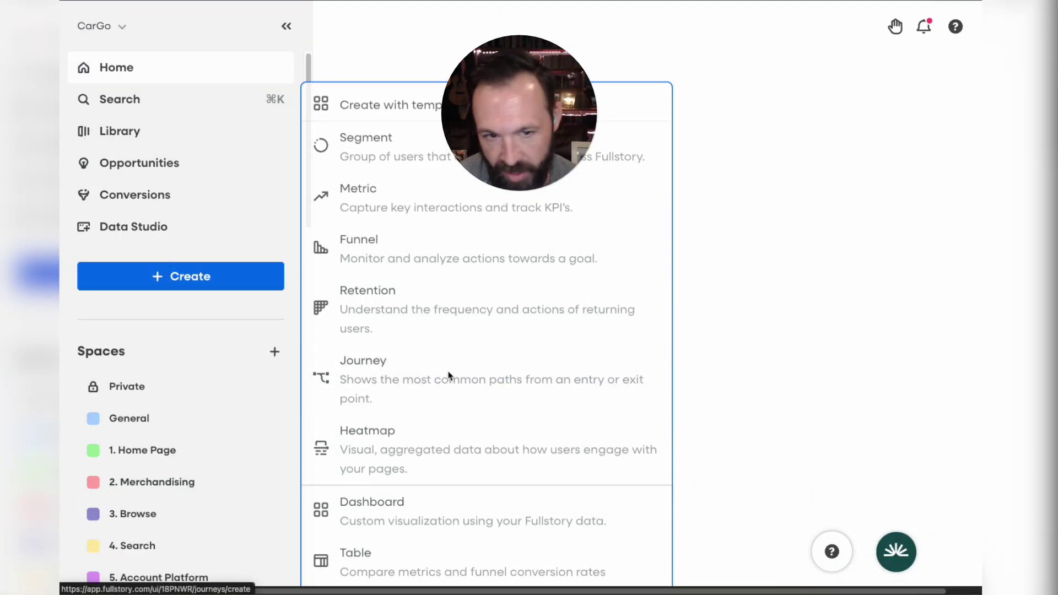
pyautogui.click(449, 375)
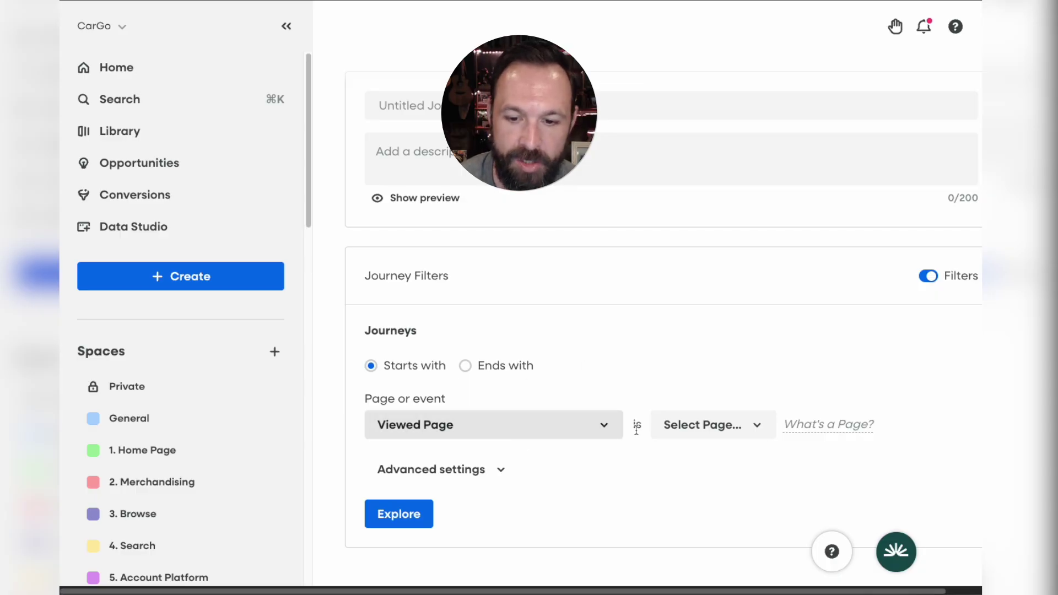
pyautogui.click(700, 420)
pyautogui.write('sear')
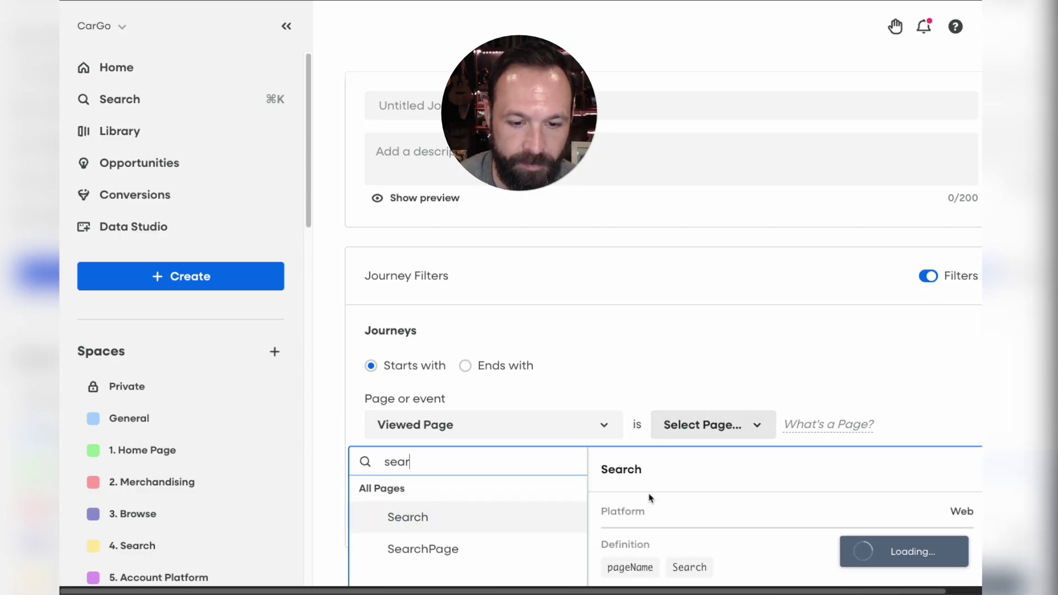
pyautogui.click(454, 514)
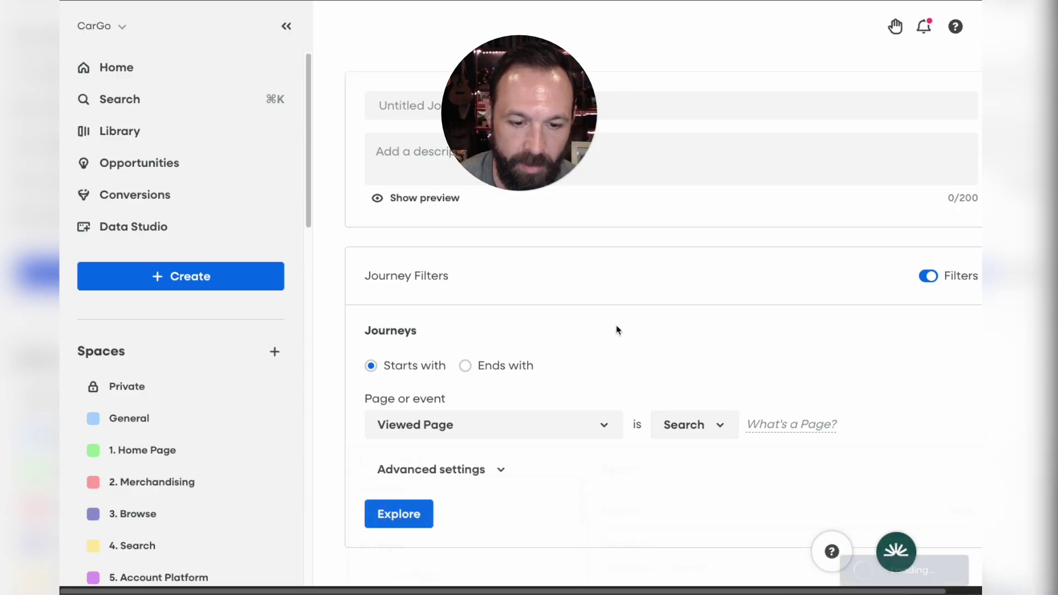
pyautogui.click(399, 514)
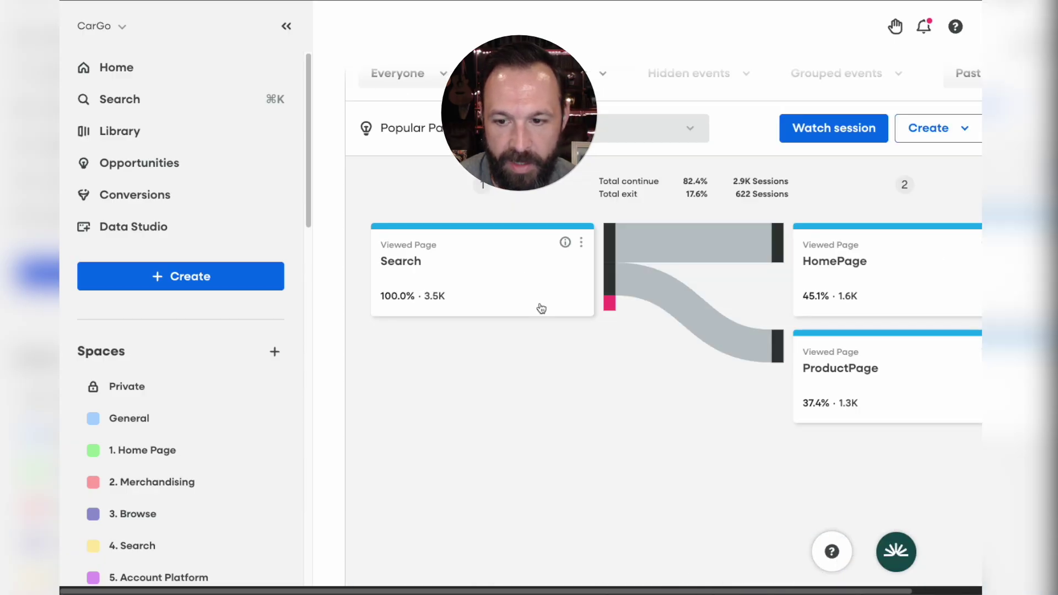
# - Add Clicked Elements to the journey's event types and apply the change
pyautogui.scroll(2, 540, 308)
pyautogui.scroll(-2, 543, 309)
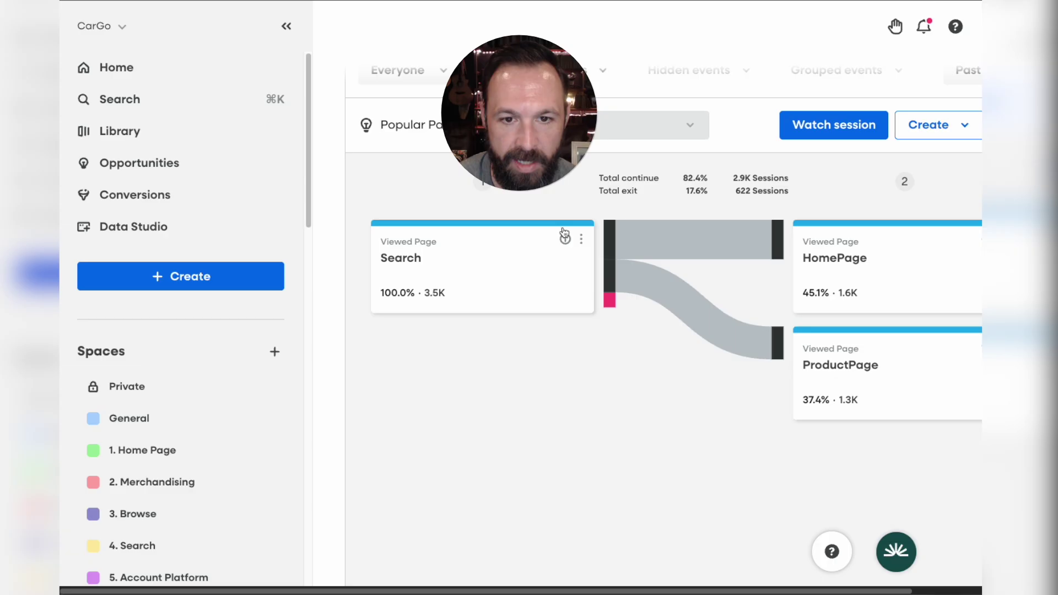
pyautogui.scroll(3, 584, 242)
pyautogui.click(597, 183)
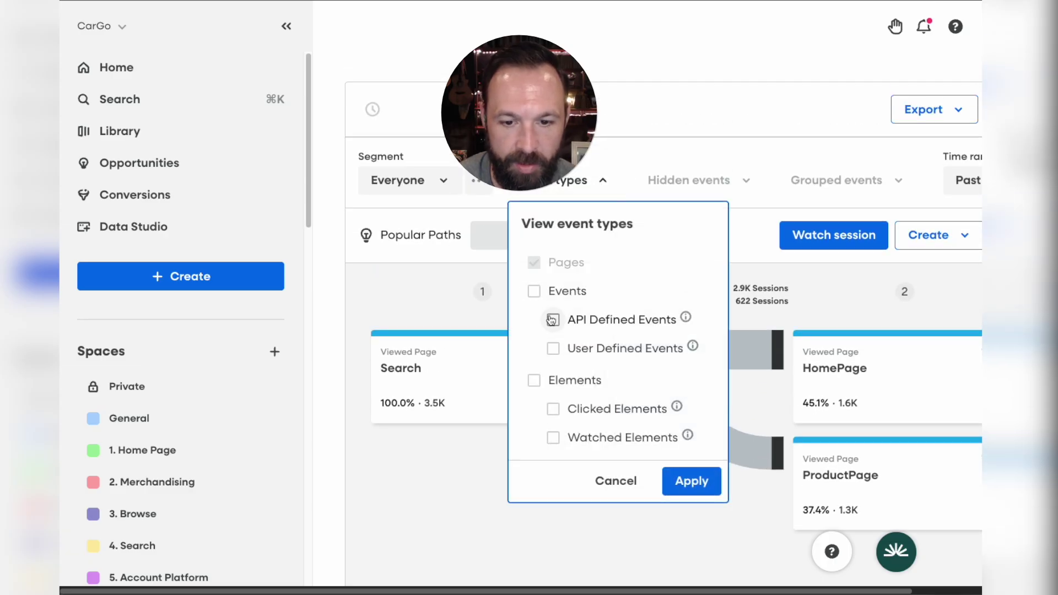
pyautogui.click(555, 408)
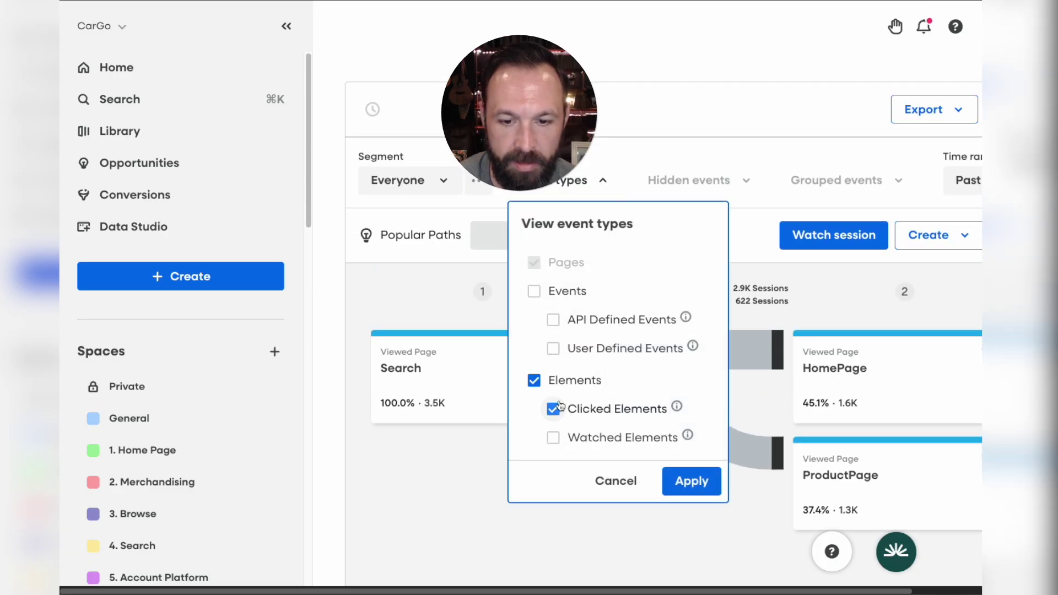
pyautogui.click(689, 481)
# - Collapse the sidebar and bring up the Popular Paths list
pyautogui.scroll(-5, 691, 385)
pyautogui.scroll(-5, 688, 370)
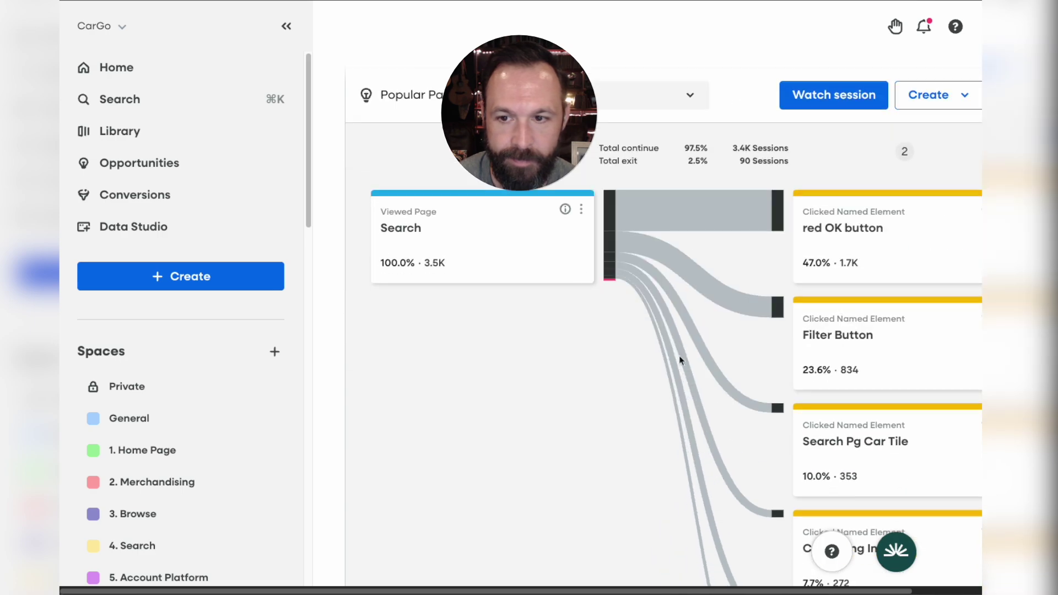
pyautogui.scroll(-2, 368, 123)
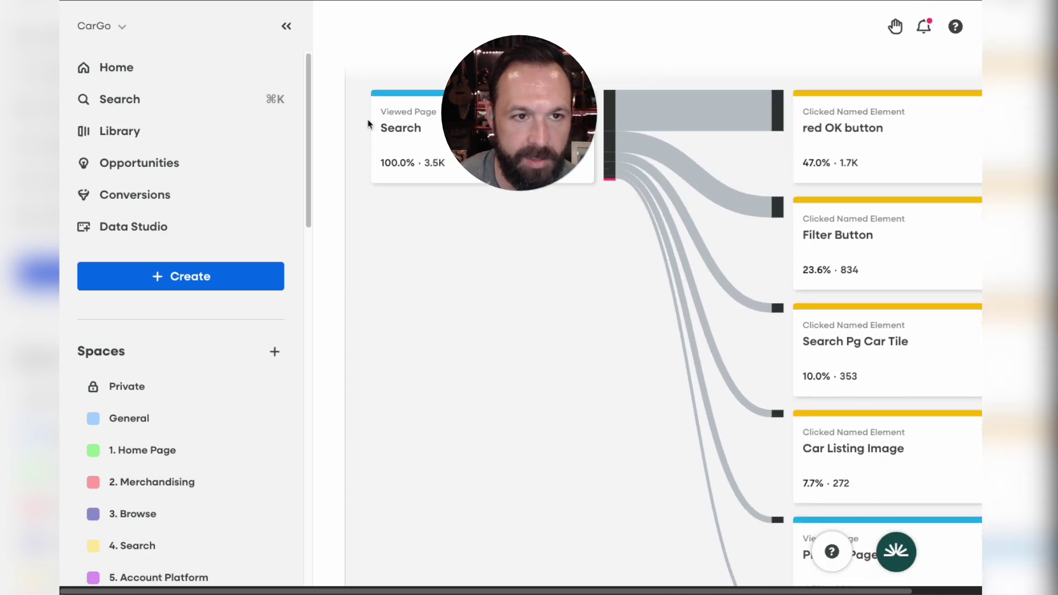
pyautogui.click(287, 25)
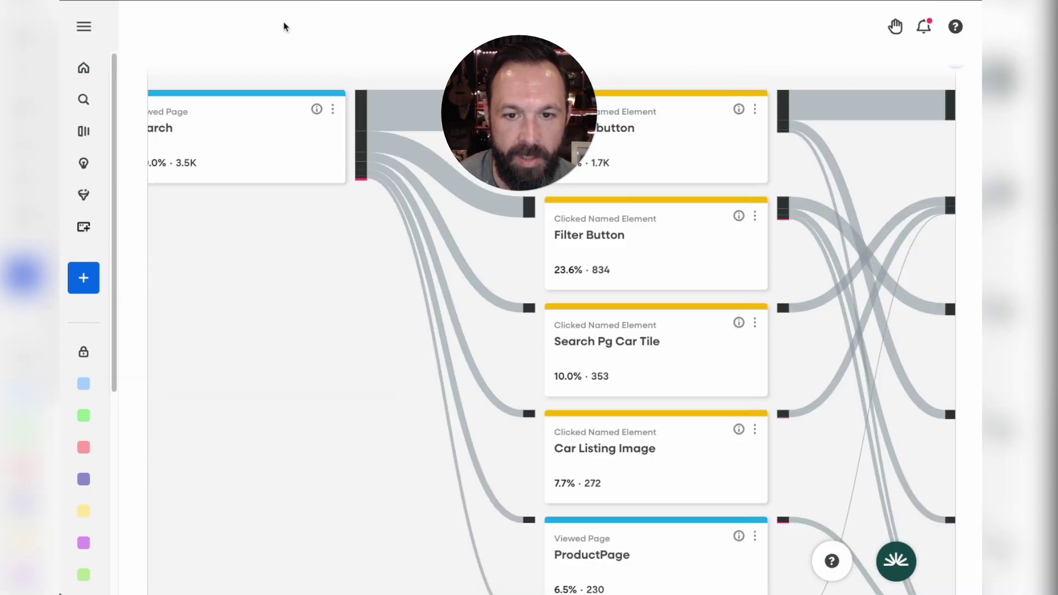
pyautogui.hscroll(3, 642, 264)
pyautogui.hscroll(-4, 643, 263)
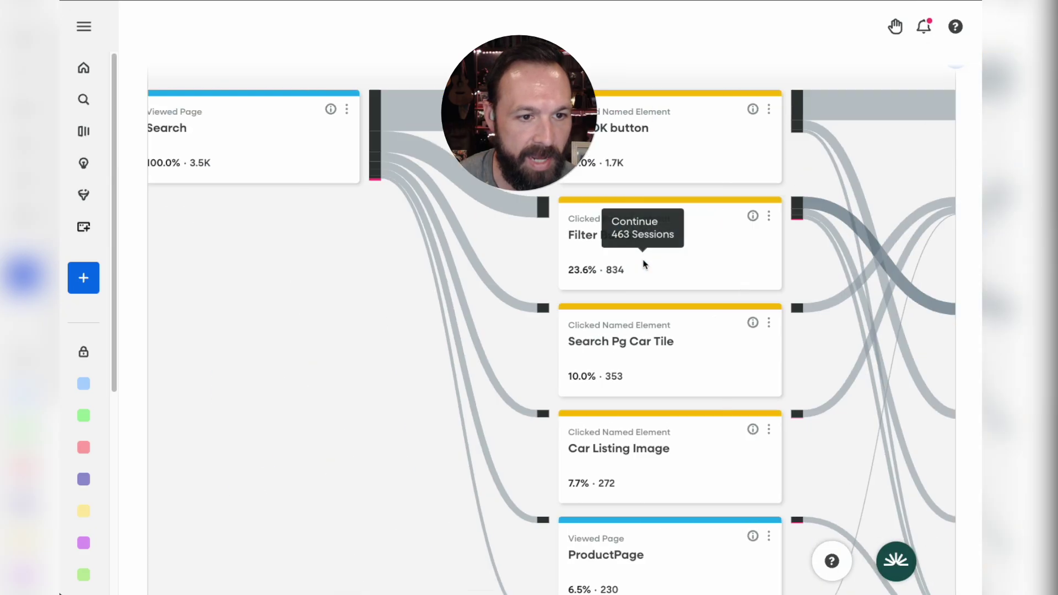
pyautogui.scroll(4, 386, 231)
pyautogui.click(365, 205)
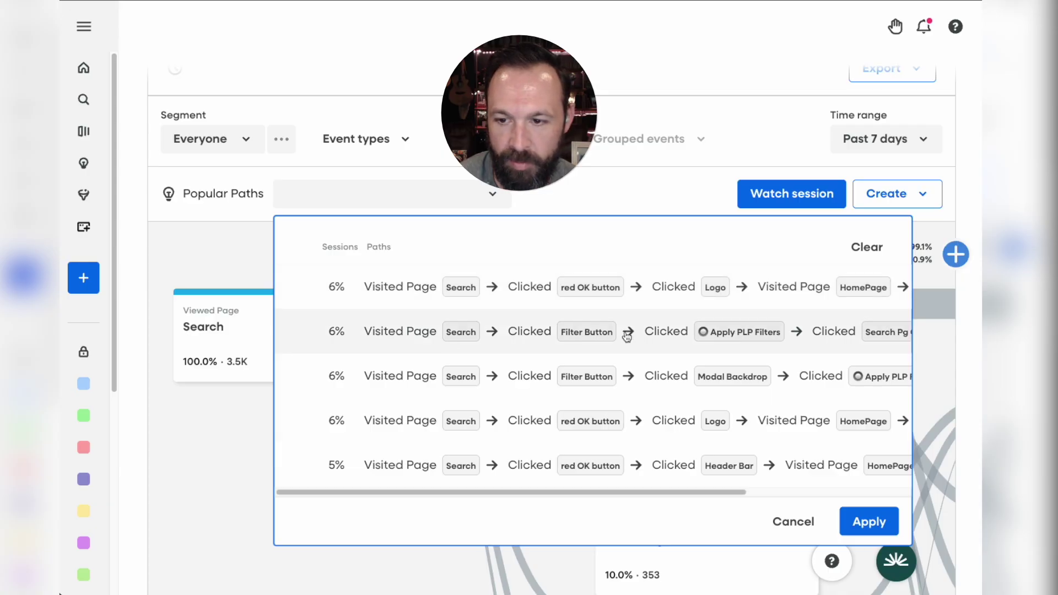
# - Apply the popular path Search > Filter Button > Apply PLP Filters to the chart
pyautogui.click(402, 333)
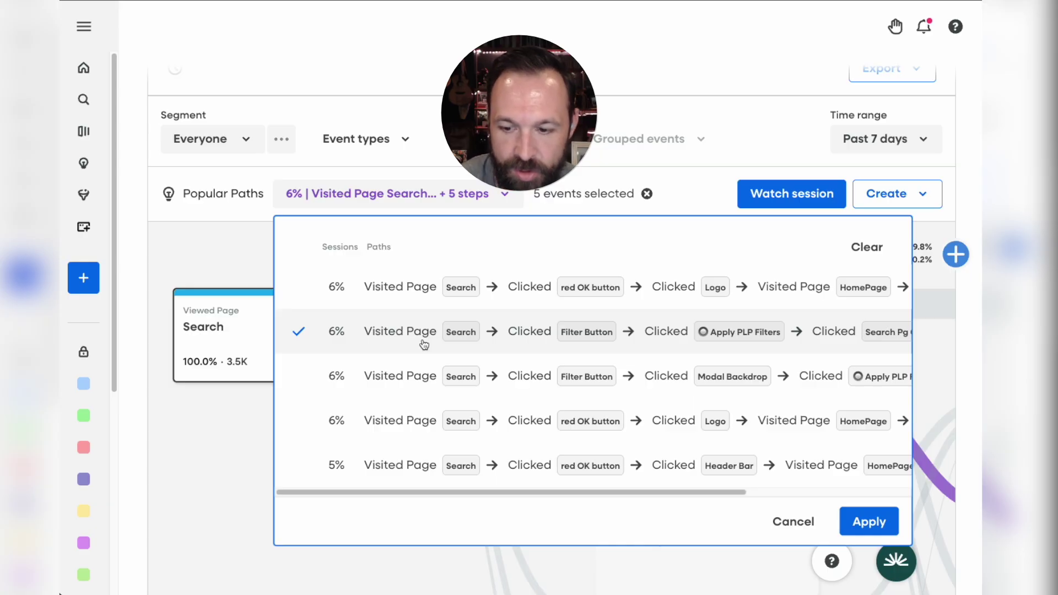
pyautogui.click(872, 521)
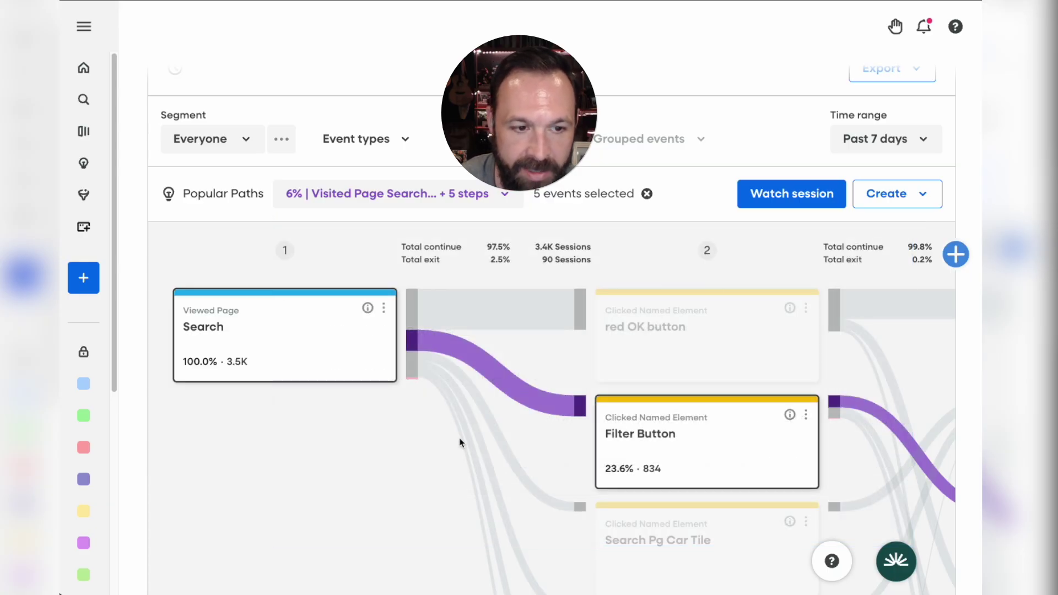
# - Follow the highlighted path through to ProductPage at step 5, then open the Create dropdown
pyautogui.scroll(-2, 466, 449)
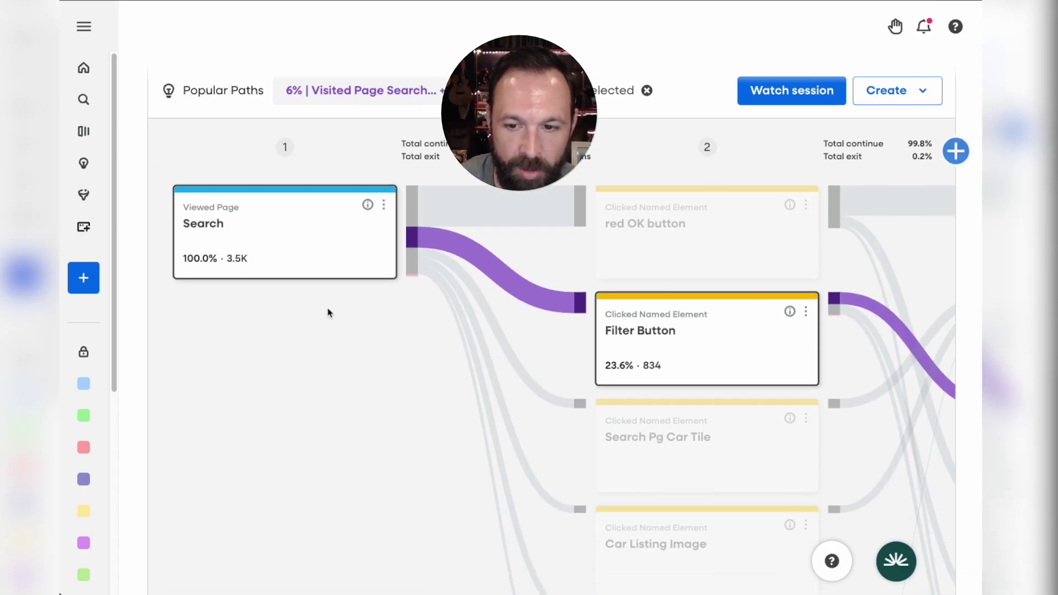
pyautogui.hscroll(10, 756, 343)
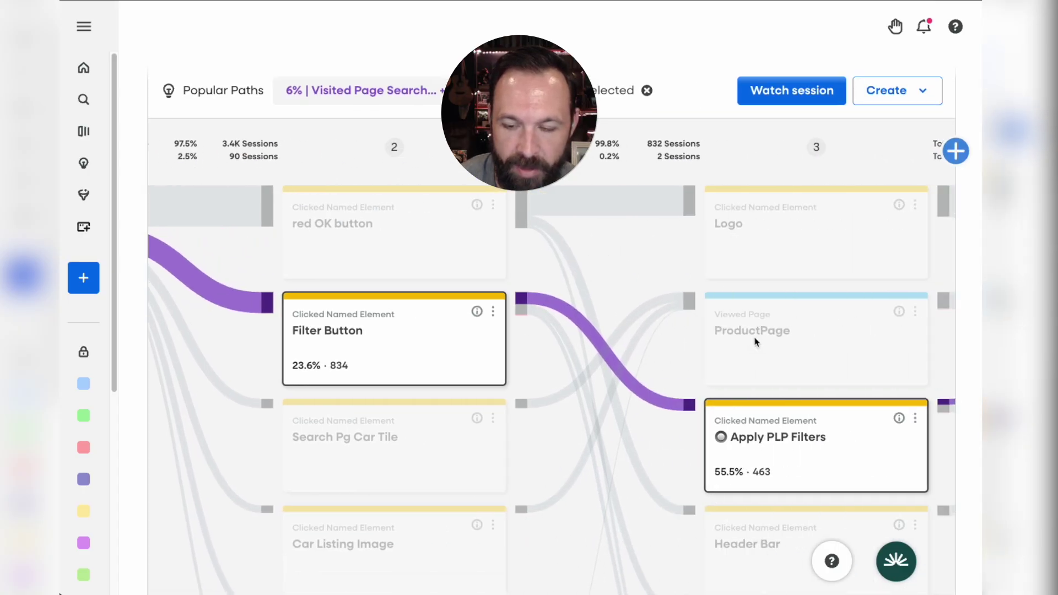
pyautogui.hscroll(5, 756, 343)
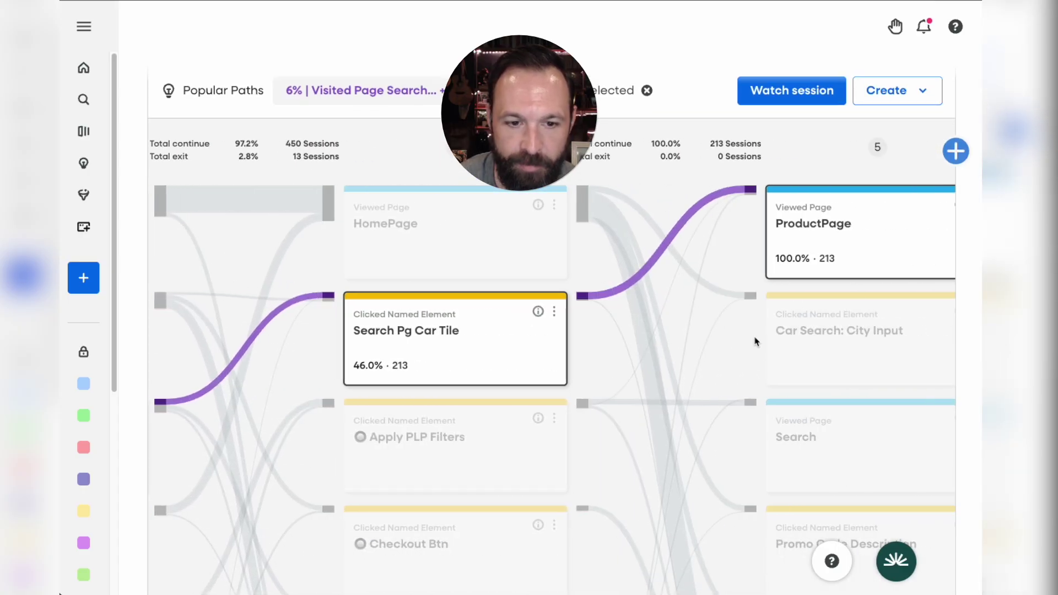
pyautogui.hscroll(-15, 748, 286)
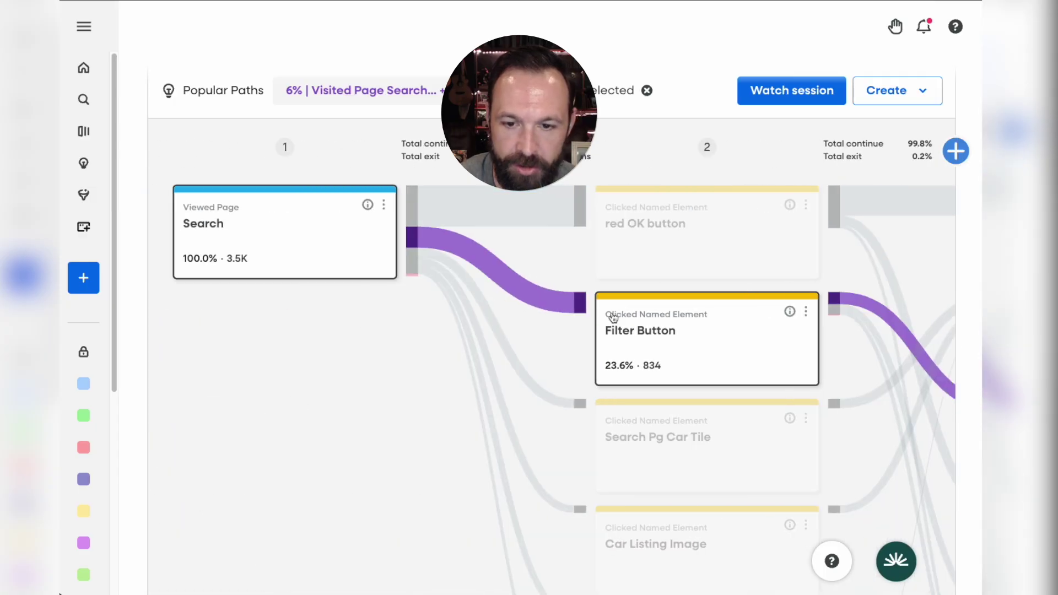
pyautogui.hscroll(15, 490, 379)
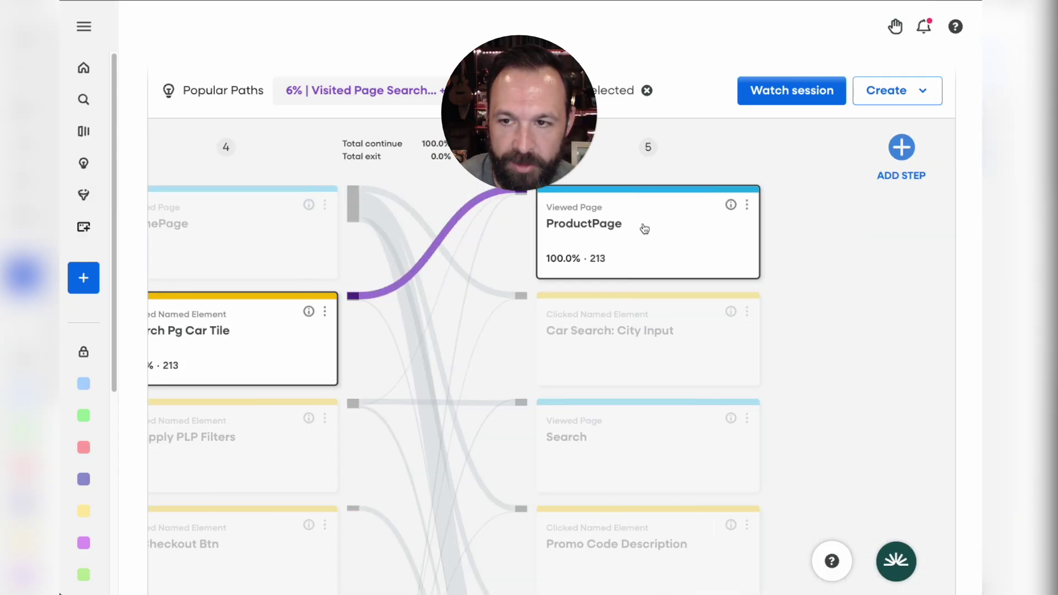
pyautogui.click(866, 97)
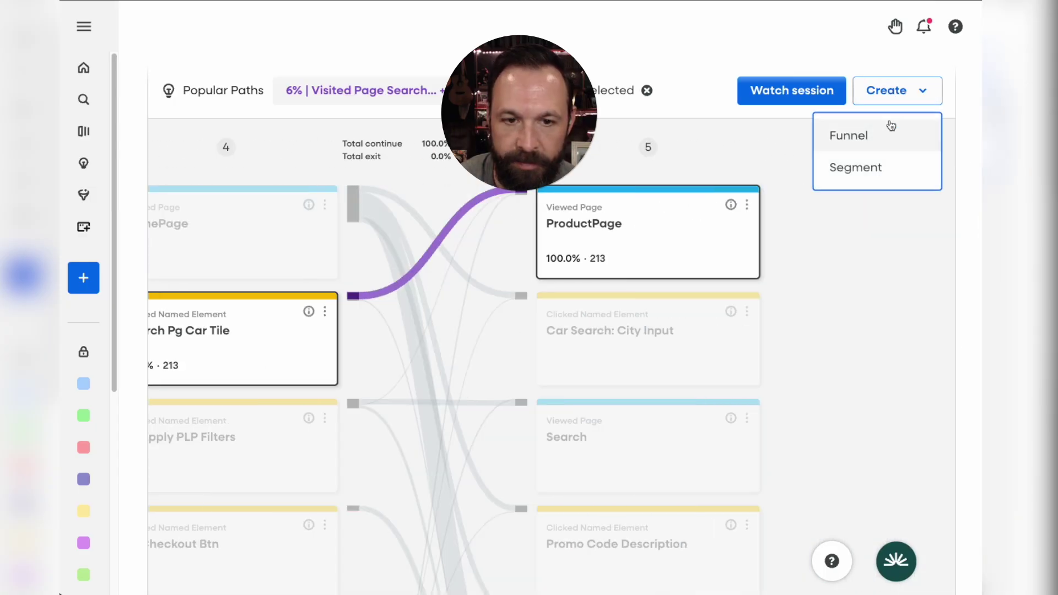
# - Turn the path into a funnel and review its five events converting 17.96% of sessions
pyautogui.click(873, 138)
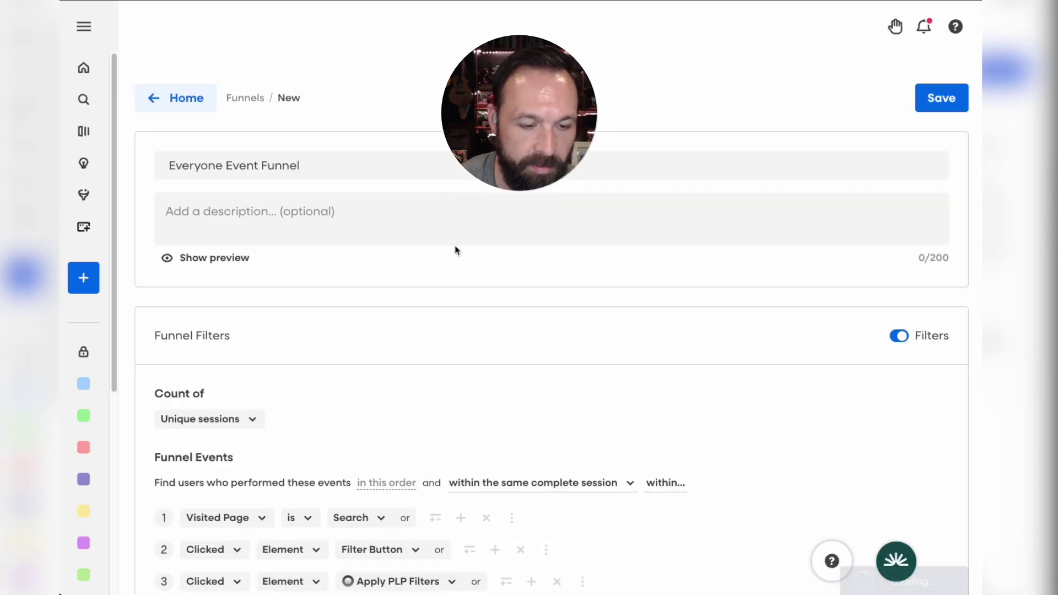
pyautogui.scroll(-4, 455, 251)
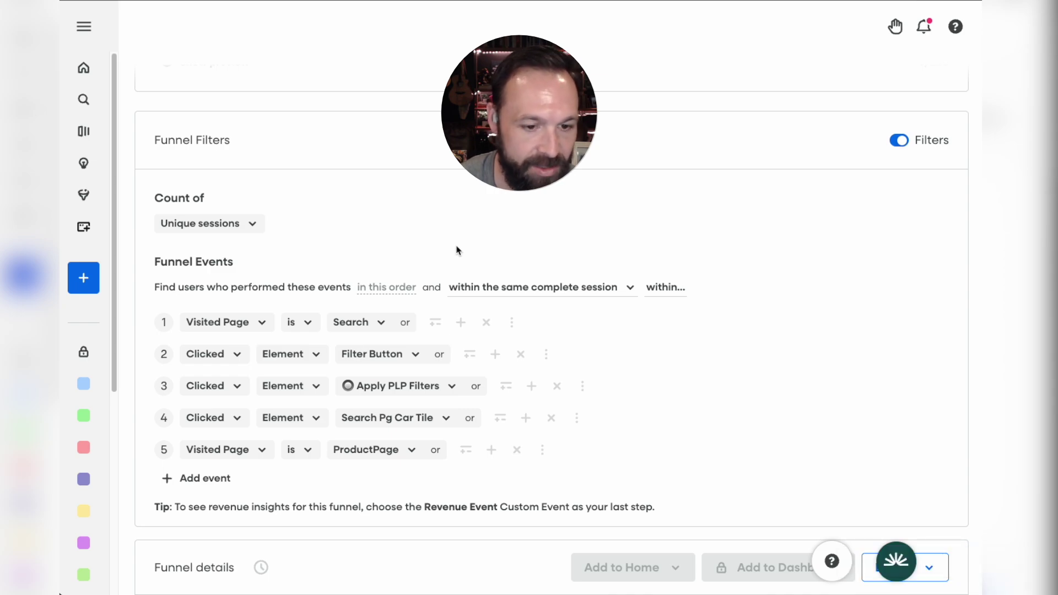
pyautogui.scroll(-4, 456, 251)
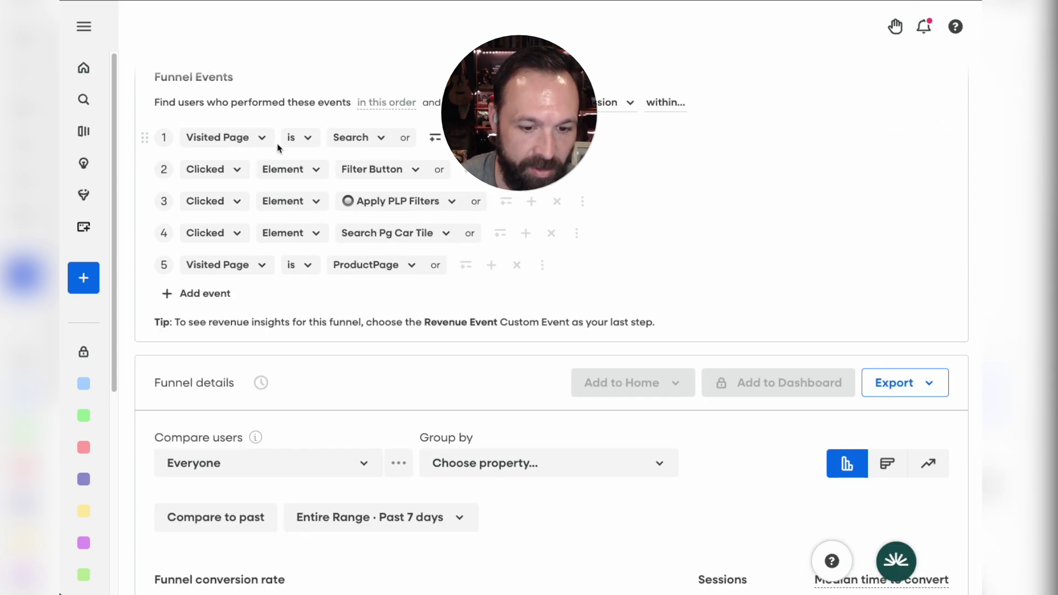
pyautogui.scroll(-9, 395, 220)
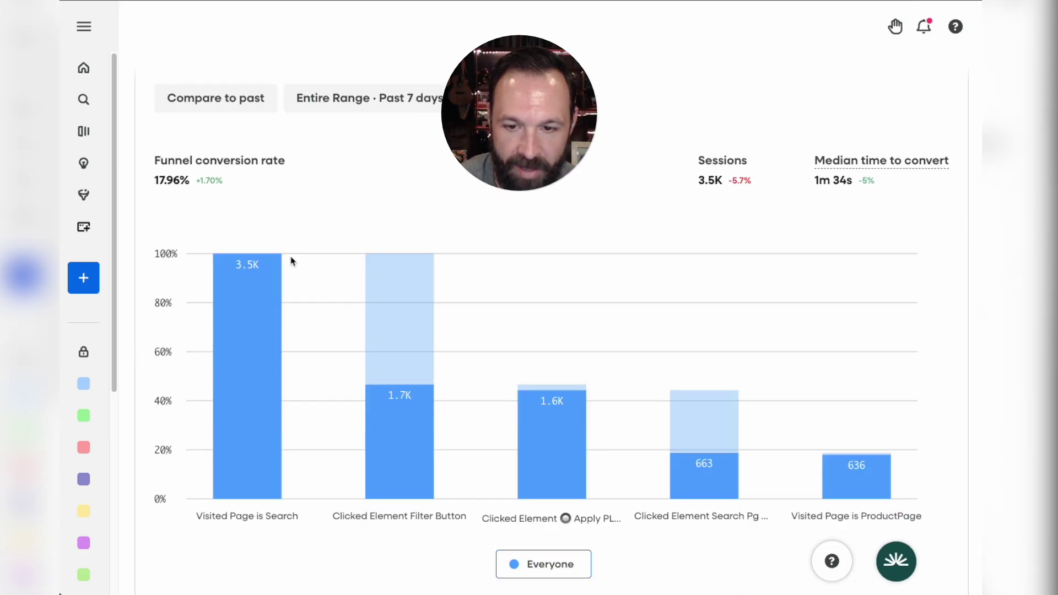
pyautogui.moveTo(841, 484)
pyautogui.scroll(10, 841, 479)
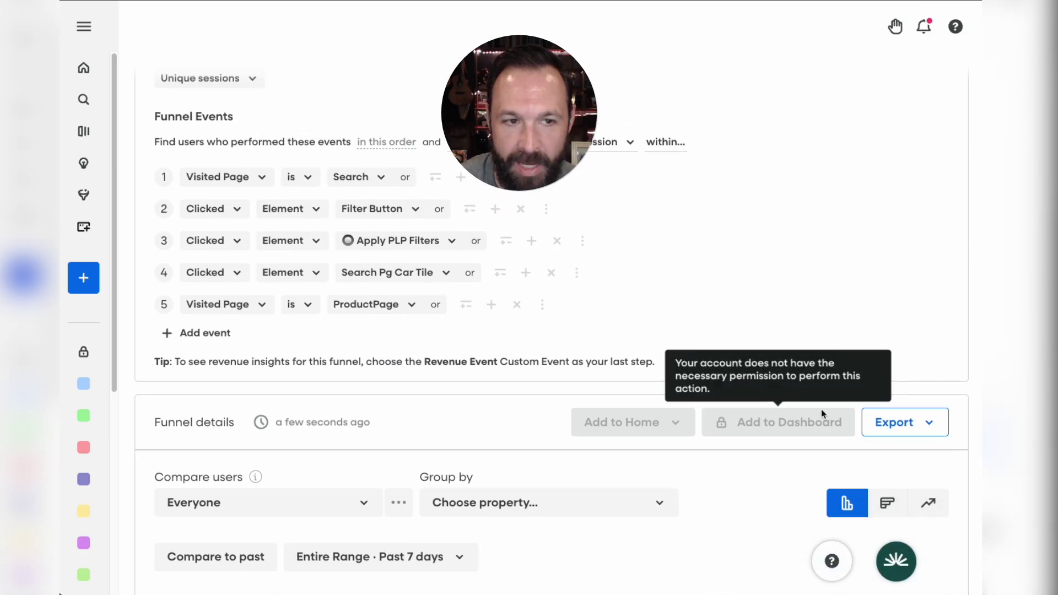
# - Title the funnel with the owner's name followed by 'search funnel'
pyautogui.scroll(2, 359, 107)
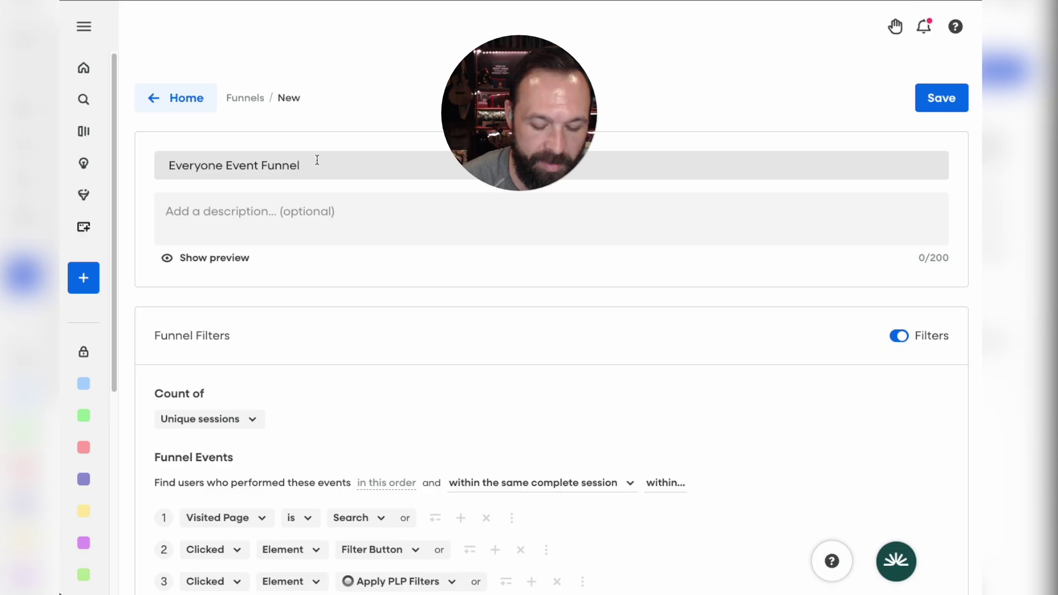
pyautogui.click(317, 159)
pyautogui.write('search')
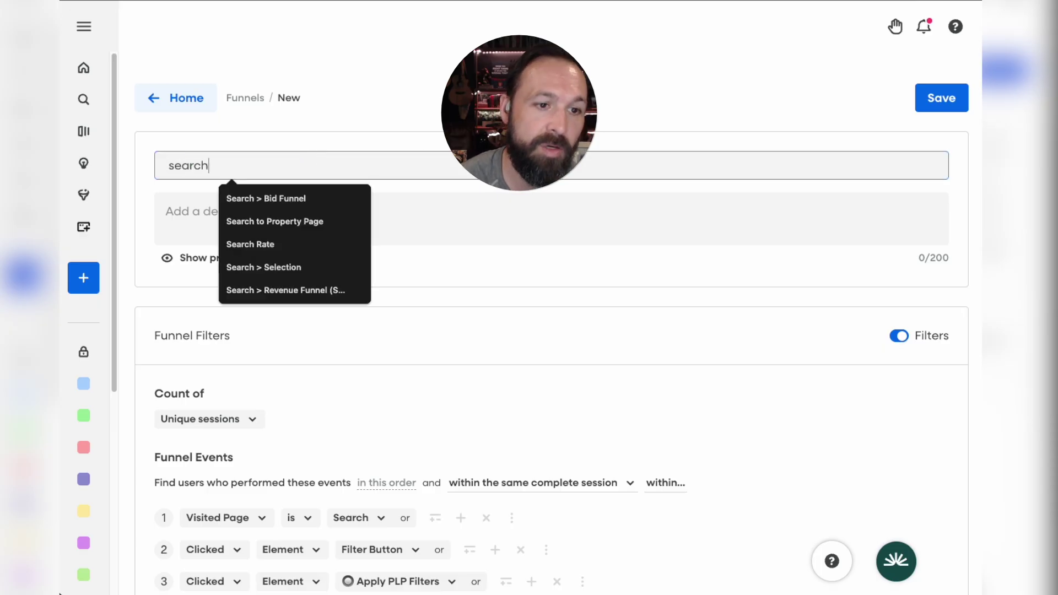
pyautogui.write(' funnel')
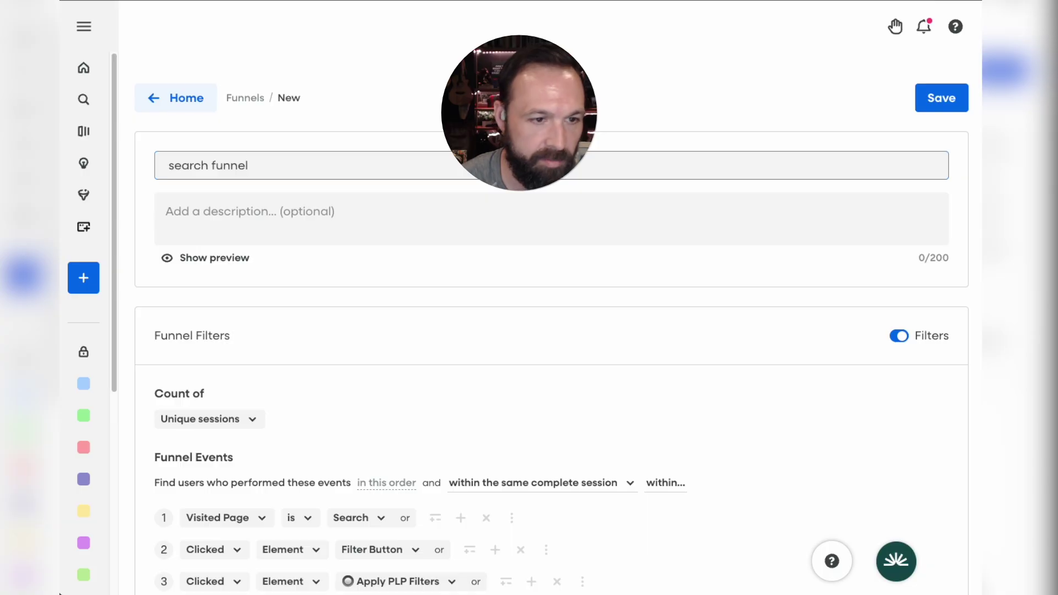
pyautogui.press('Home')
pyautogui.write("lane's")
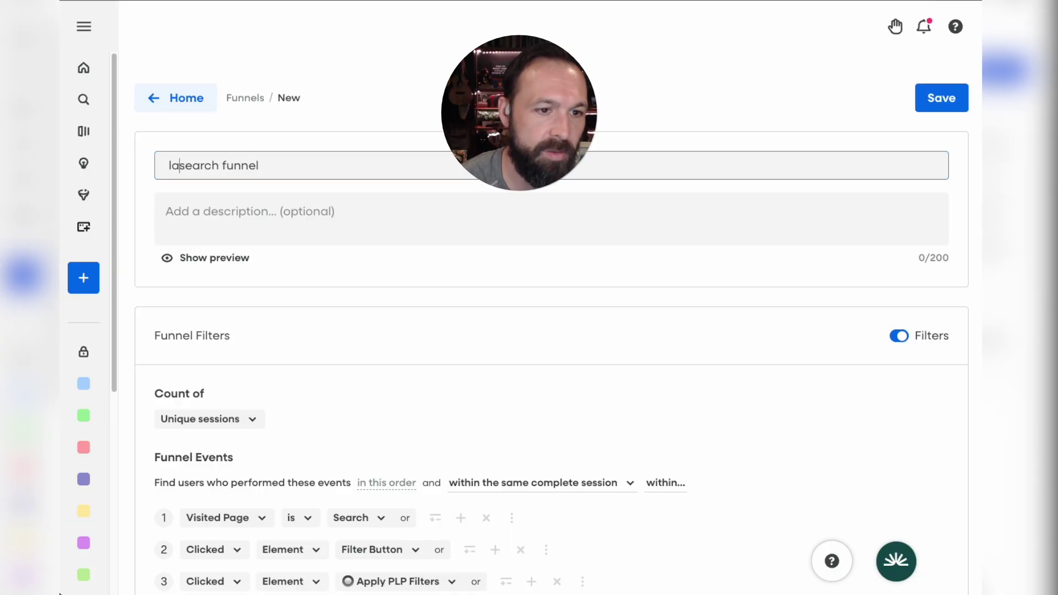
# - Save the funnel publicly, keeping the General space
pyautogui.click(938, 98)
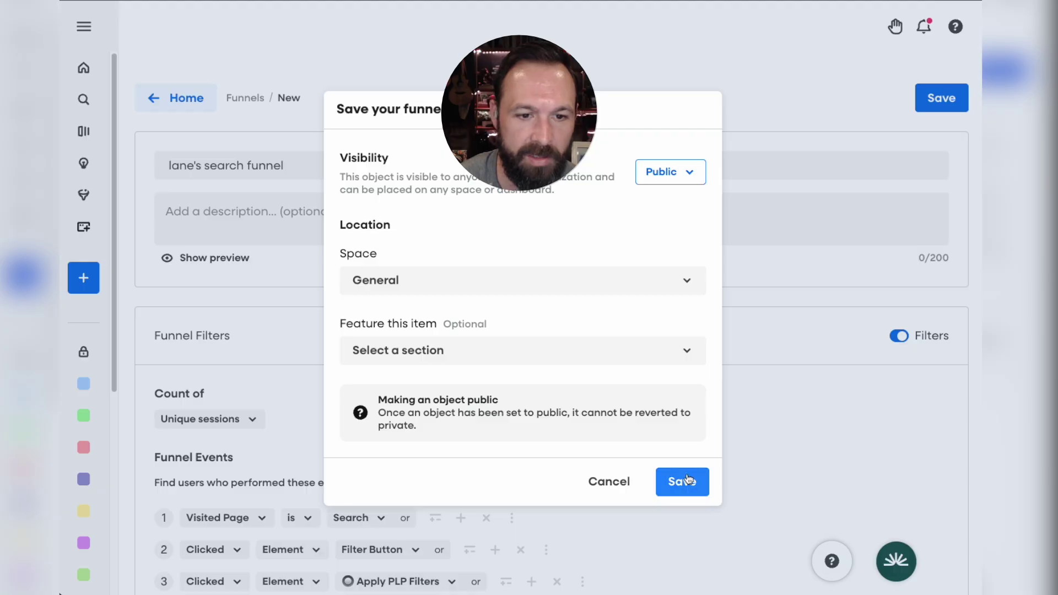
pyautogui.click(425, 287)
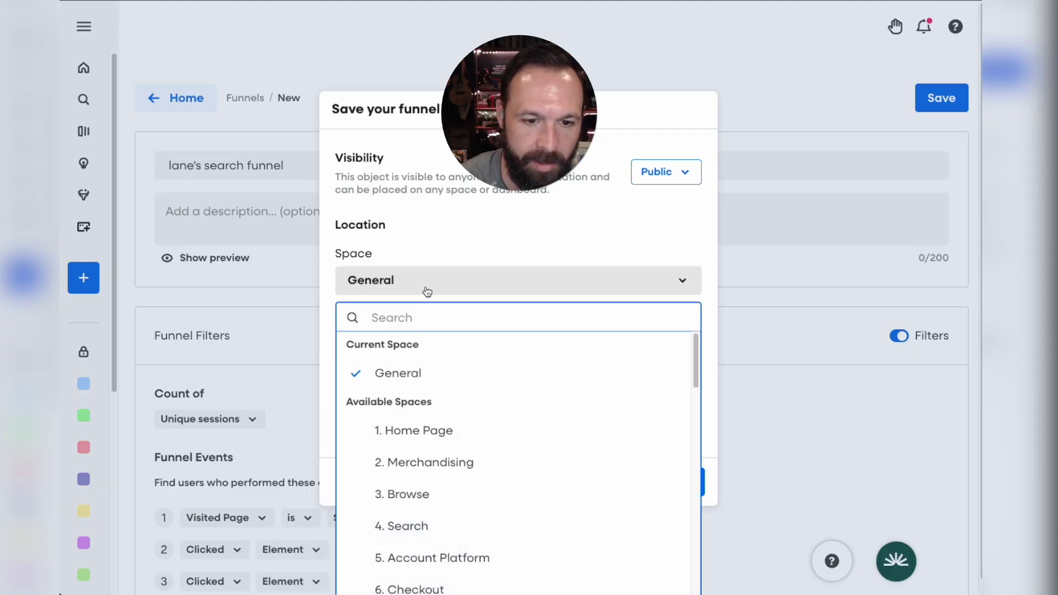
pyautogui.write('lane')
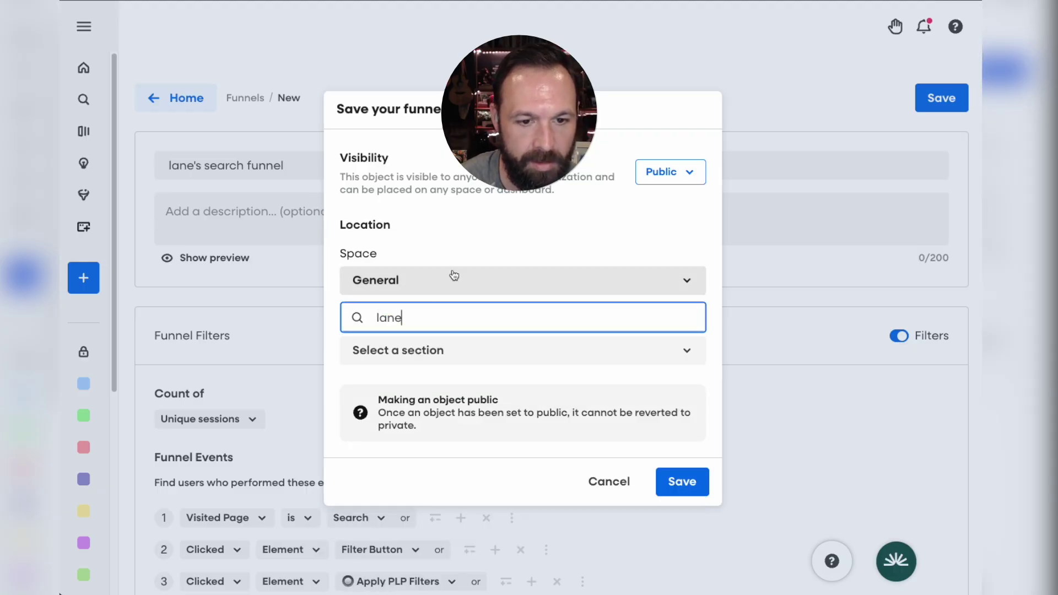
pyautogui.click(488, 282)
pyautogui.click(683, 492)
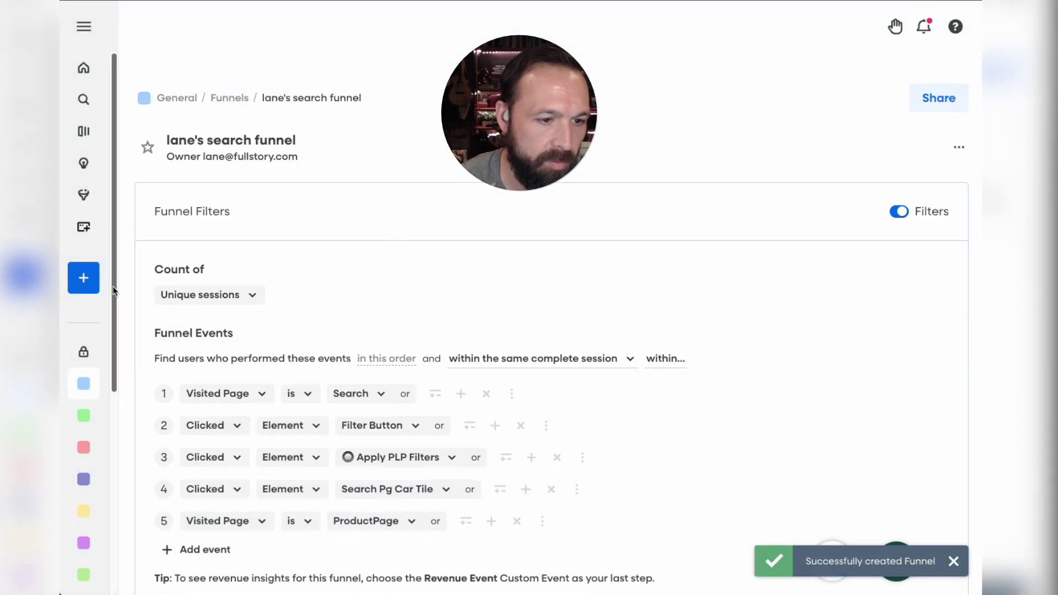
# - Create a new dashboard titled with the owner's name plus 'funnel dashboard'
pyautogui.click(83, 277)
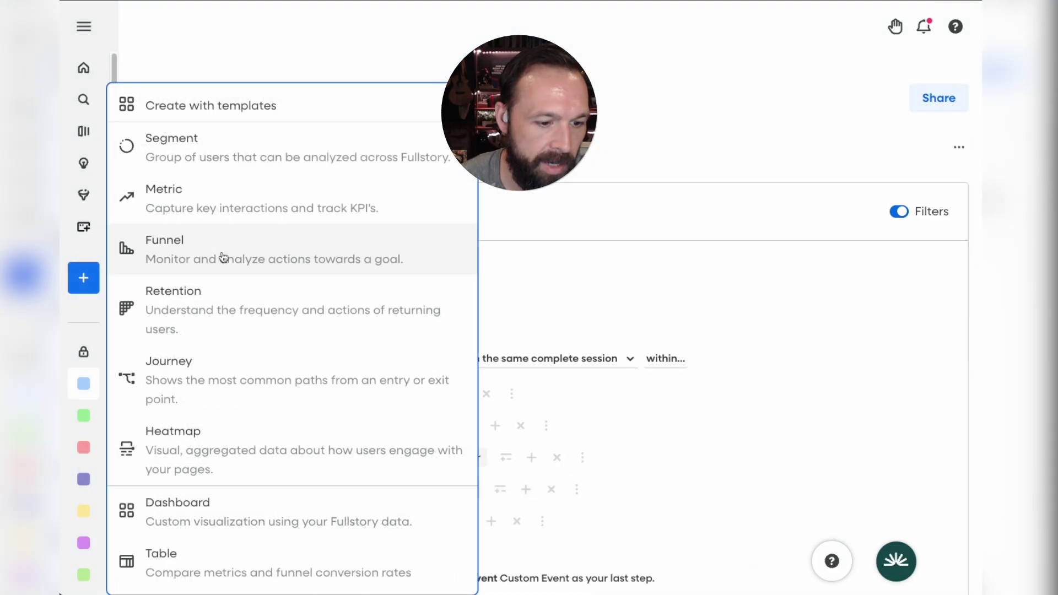
pyautogui.click(285, 521)
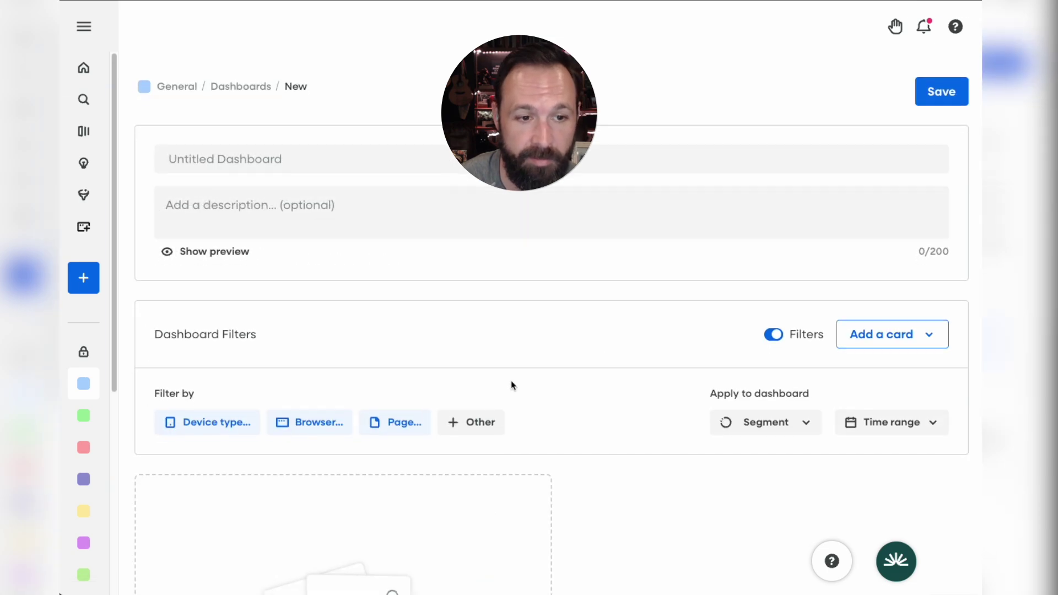
pyautogui.scroll(-3, 510, 384)
pyautogui.scroll(3, 510, 384)
pyautogui.click(253, 160)
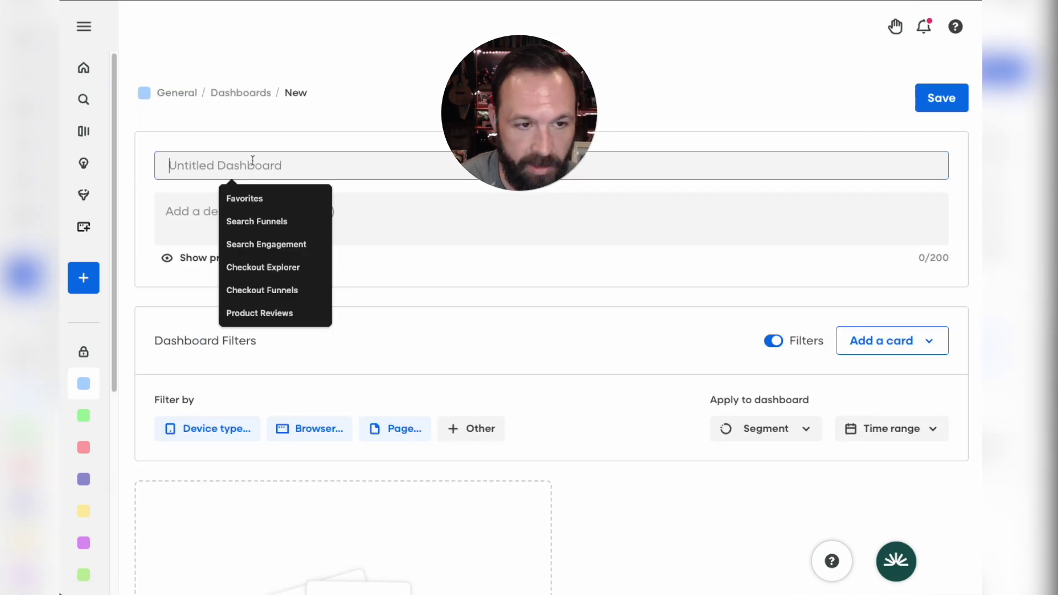
pyautogui.write("lane's funnel dashboard")
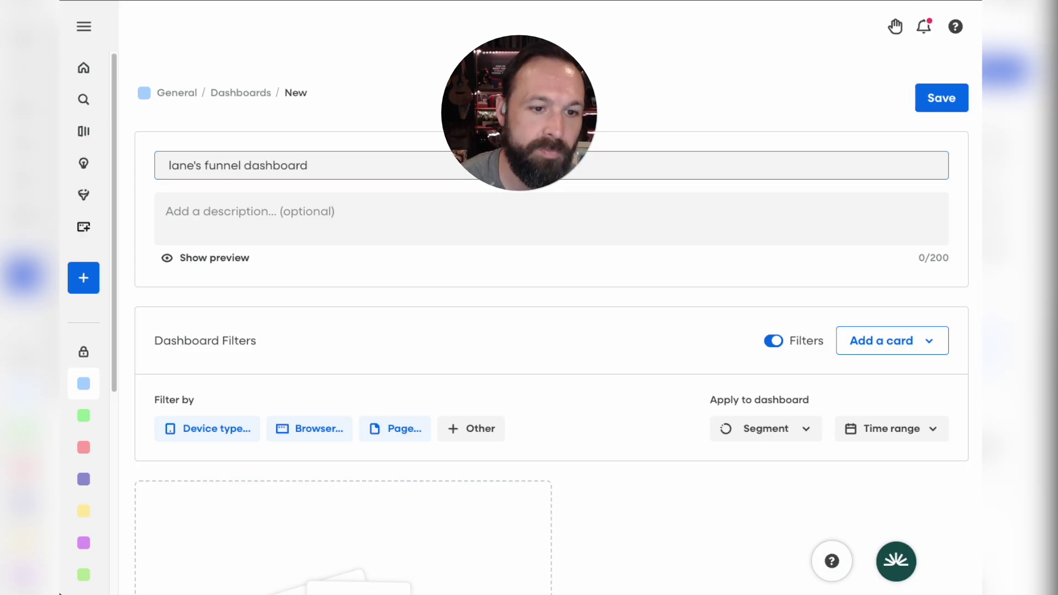
pyautogui.click(425, 310)
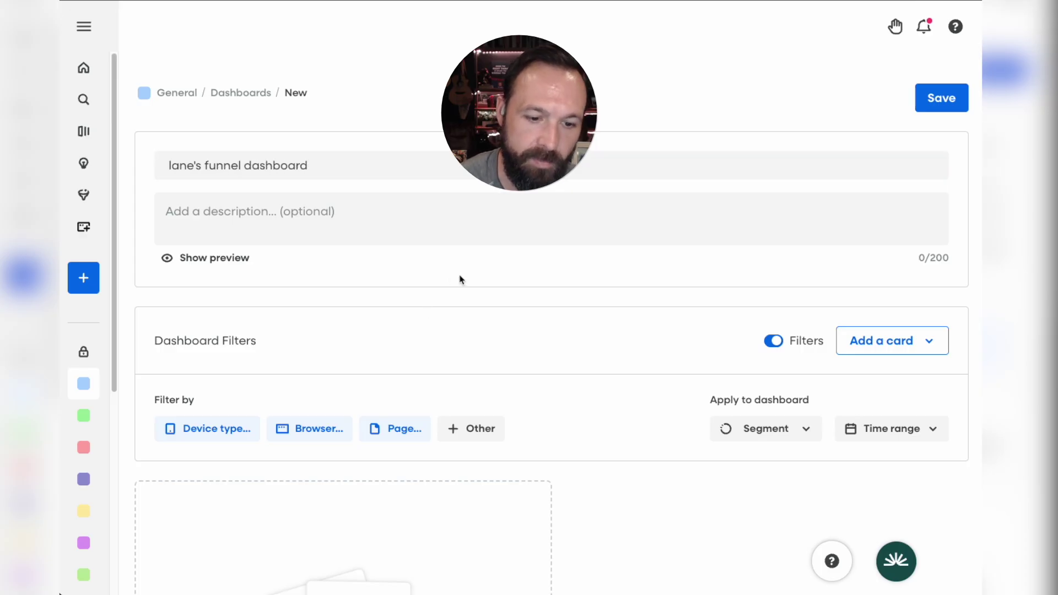
pyautogui.scroll(-4, 462, 280)
# - Add the owner's search funnel from the Library as a card and save the dashboard
pyautogui.click(375, 534)
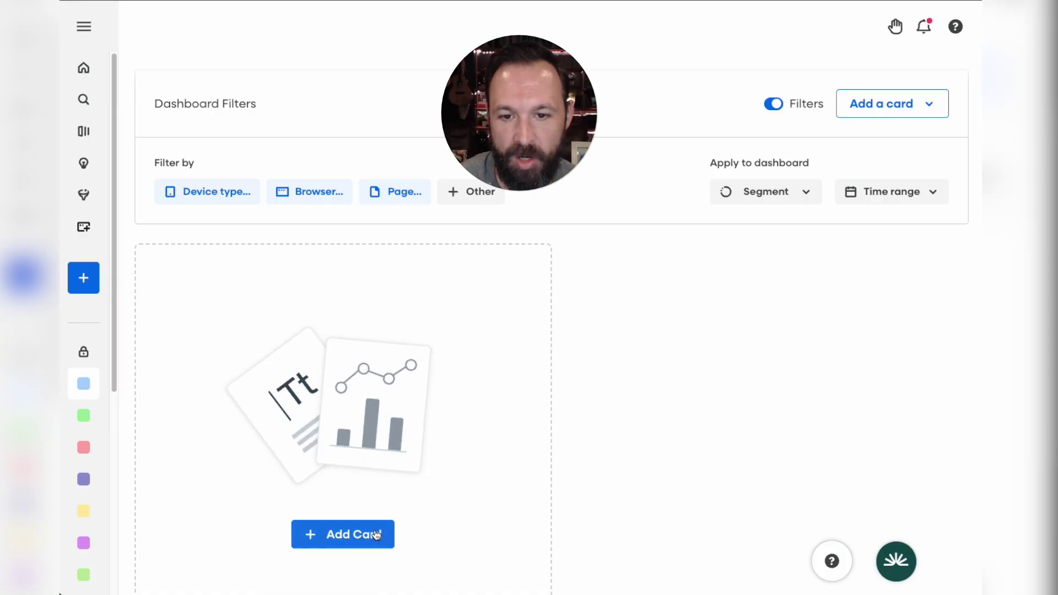
pyautogui.click(715, 221)
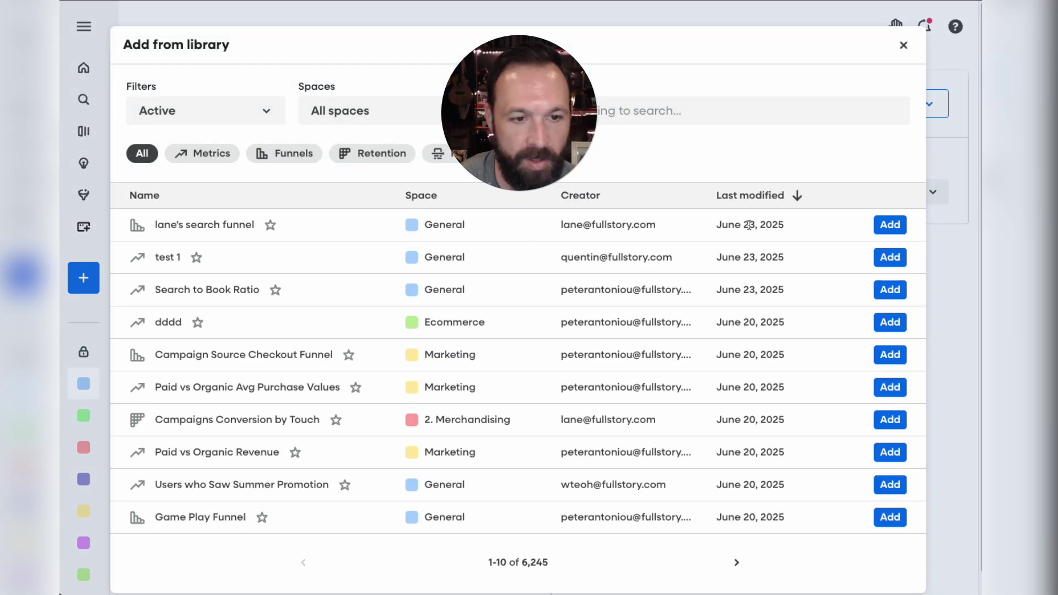
pyautogui.click(882, 226)
pyautogui.click(683, 544)
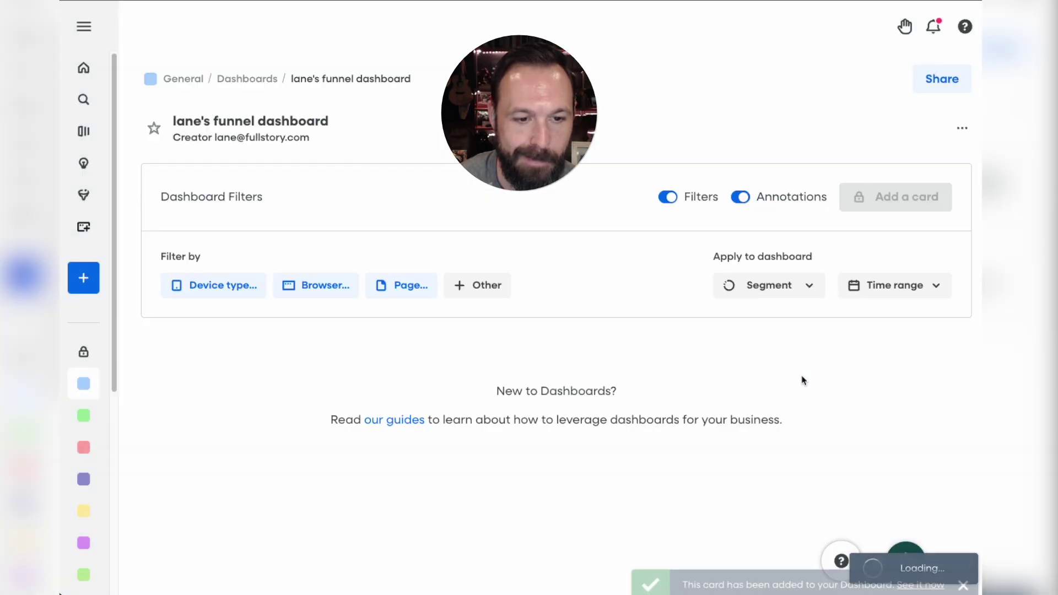
pyautogui.scroll(-2, 799, 371)
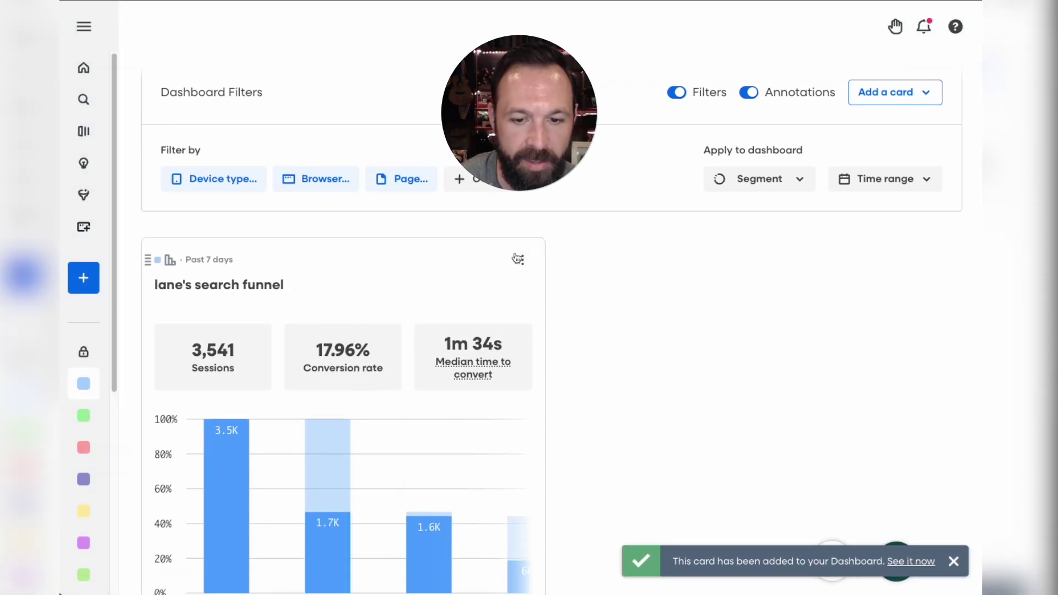
# - Change the search funnel card's chart type to Single number, showing 17.96%
pyautogui.click(519, 259)
pyautogui.scroll(-3, 643, 243)
pyautogui.moveTo(644, 248)
pyautogui.moveTo(610, 367)
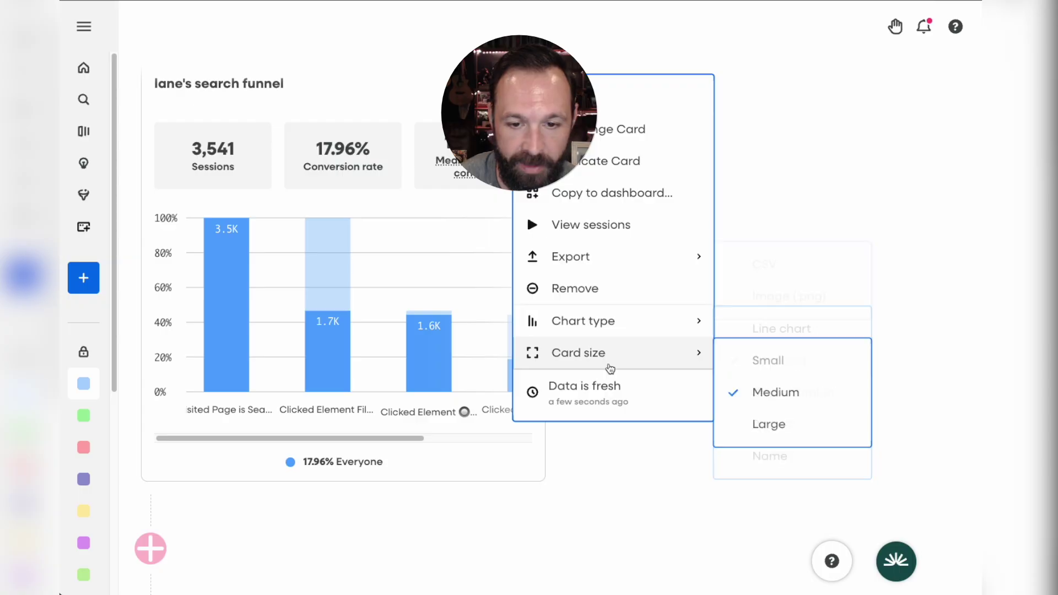
pyautogui.moveTo(574, 310)
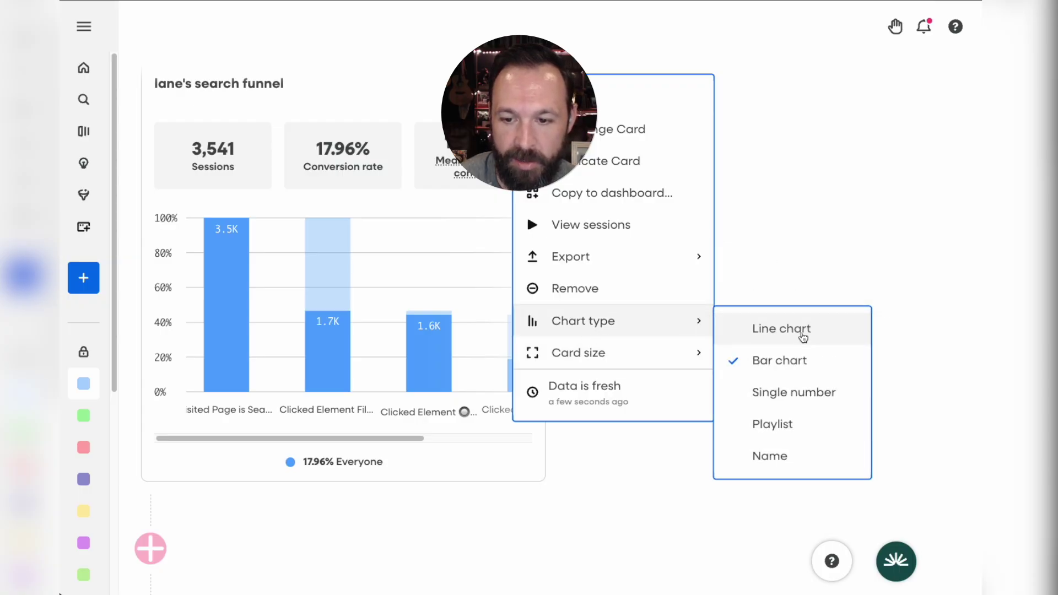
pyautogui.click(799, 395)
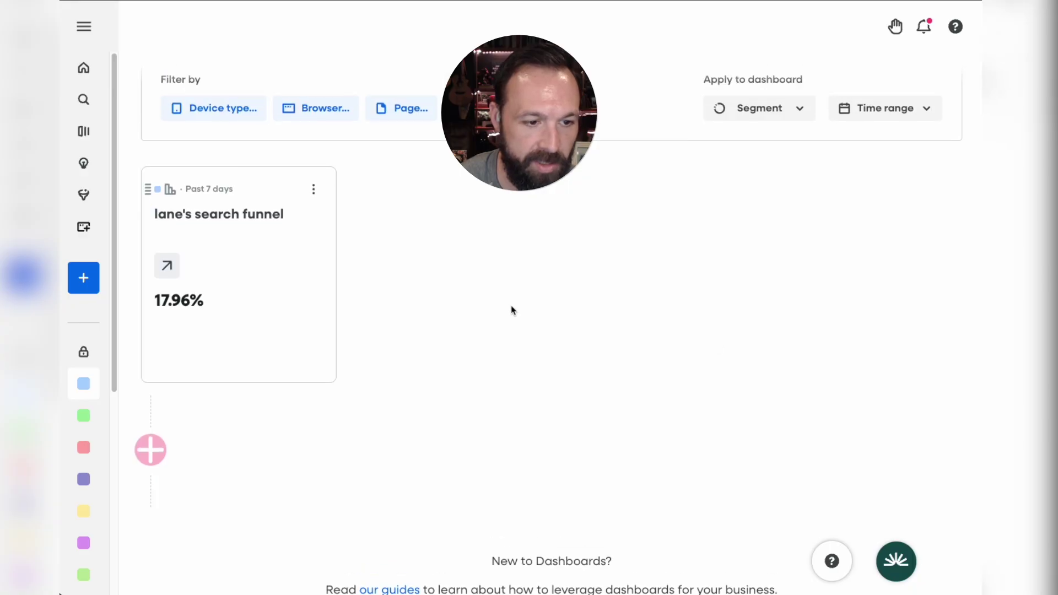
pyautogui.scroll(1, 511, 311)
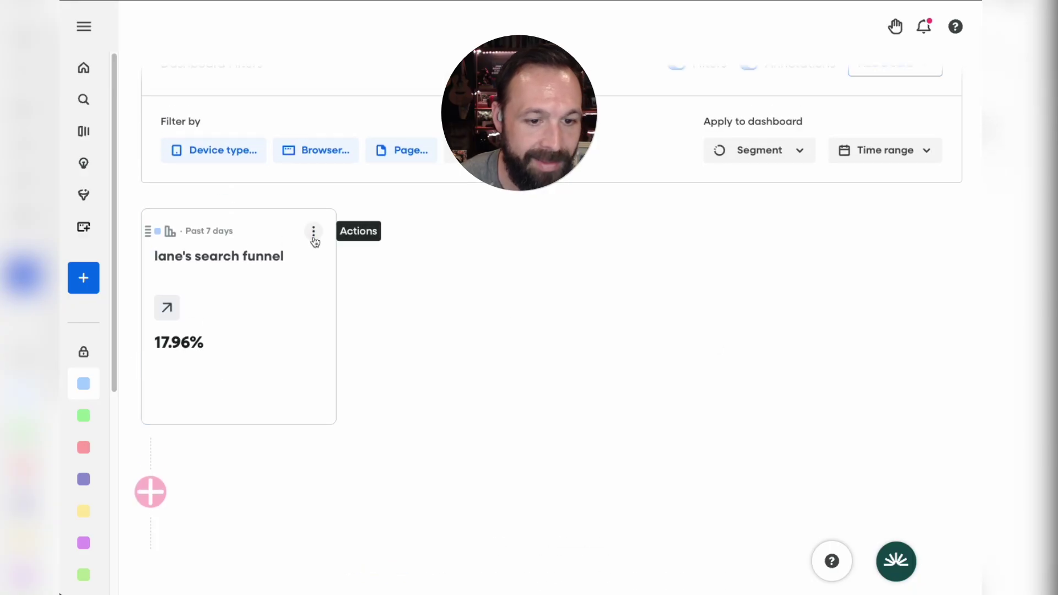
# - Open the search funnel card's full funnel page, review it, and go back to the dashboard
pyautogui.click(313, 232)
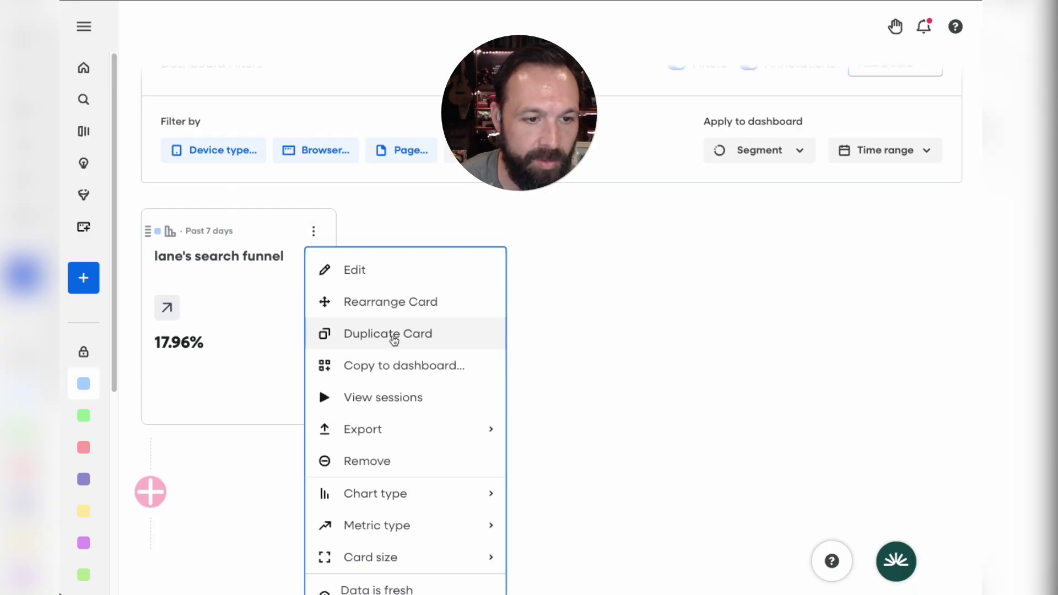
pyautogui.click(227, 259)
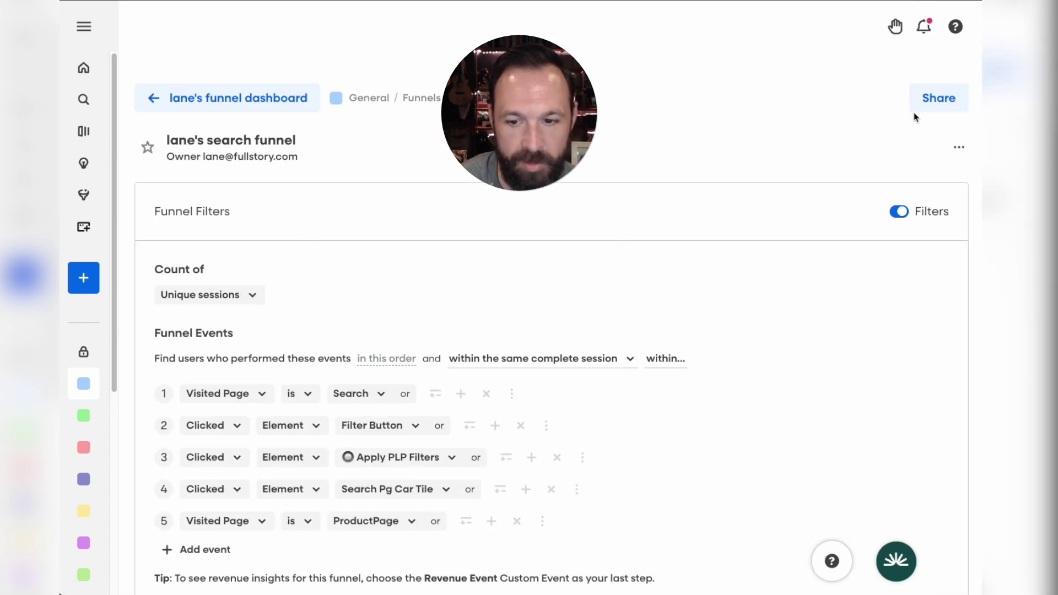
pyautogui.scroll(-8, 727, 314)
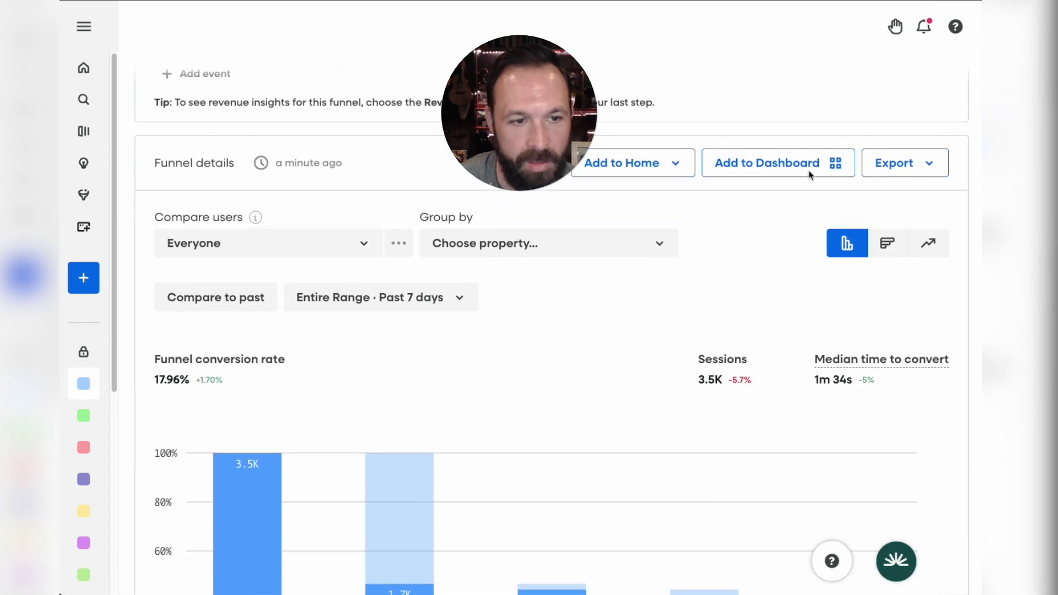
pyautogui.scroll(8, 810, 175)
pyautogui.click(201, 104)
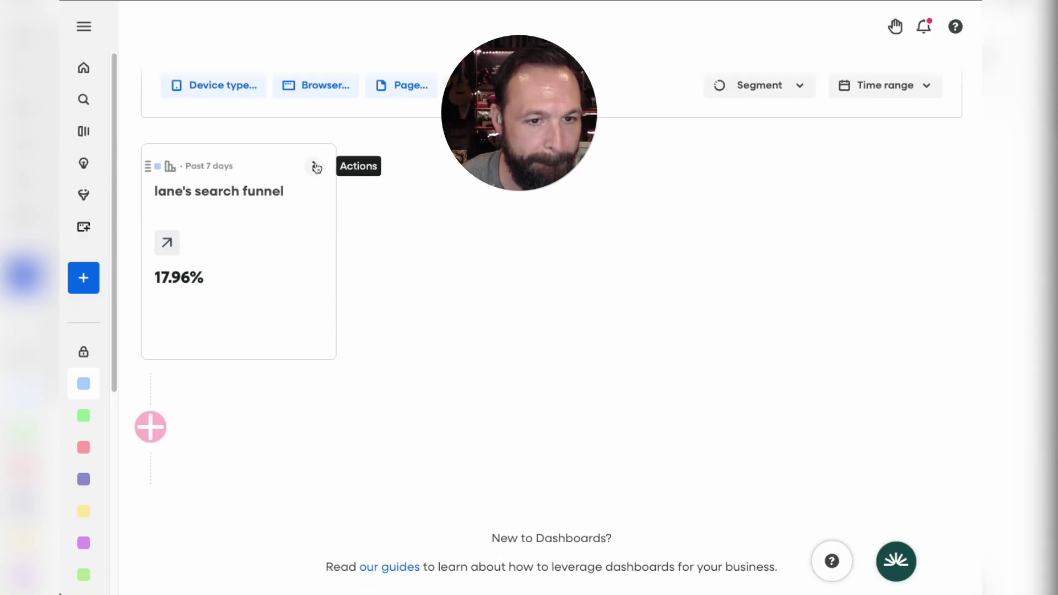
# - Add two more copies of lane's search funnel card from the library to the dashboard
pyautogui.click(150, 426)
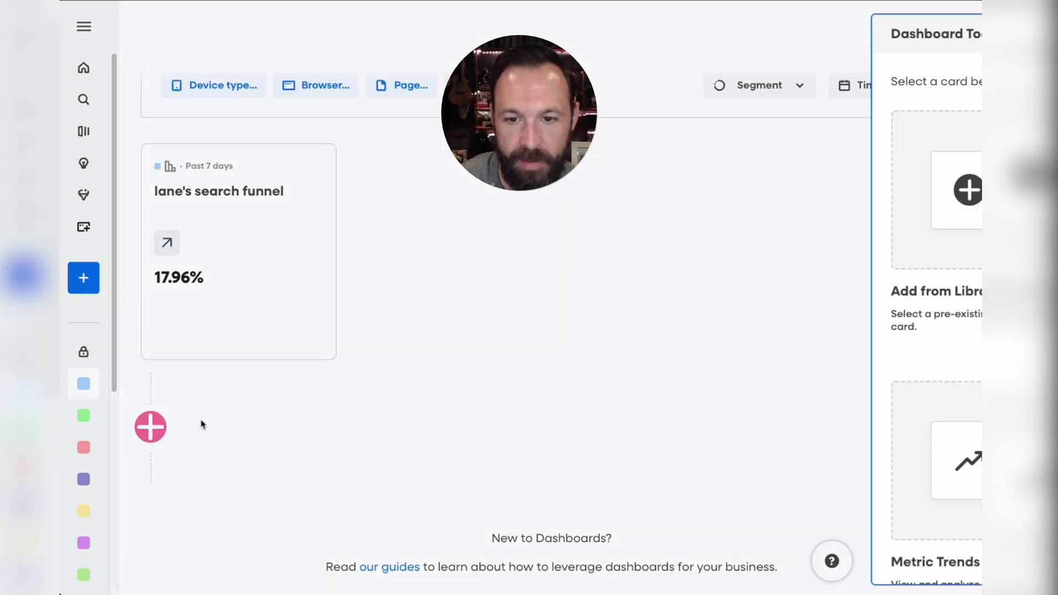
pyautogui.click(691, 191)
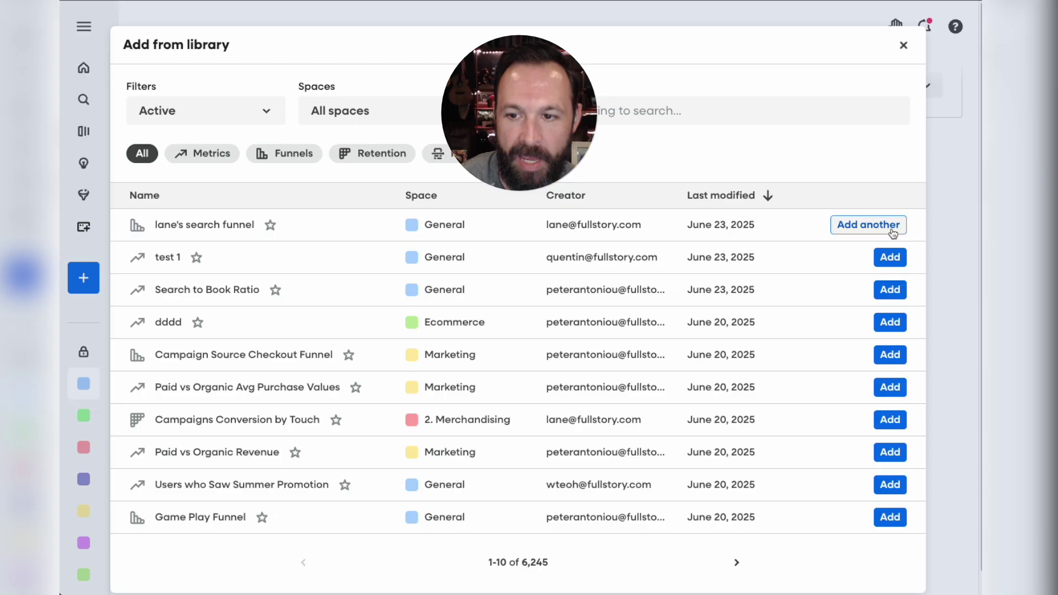
pyautogui.click(892, 228)
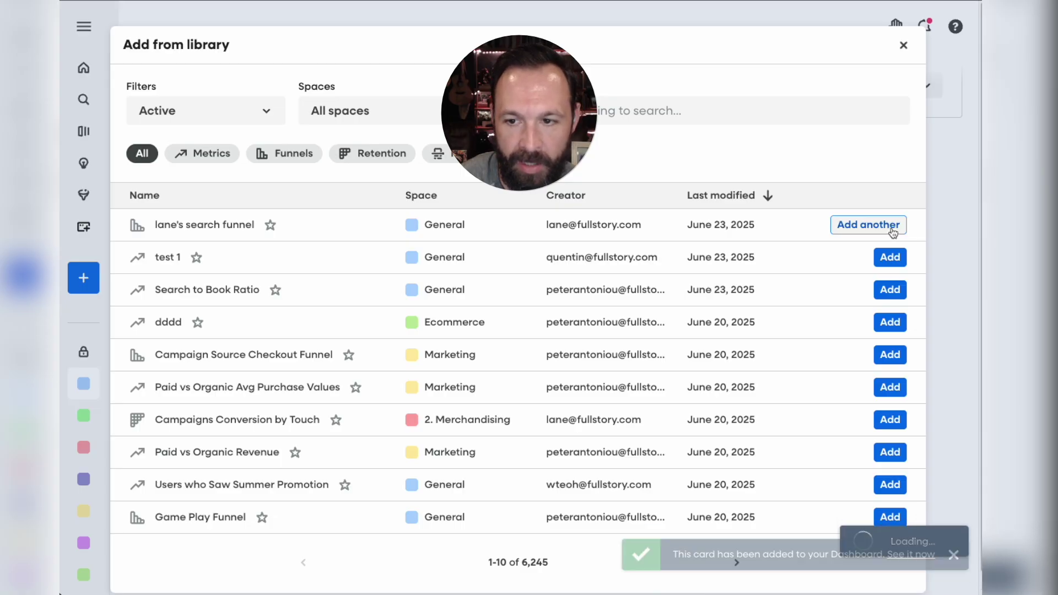
pyautogui.click(893, 232)
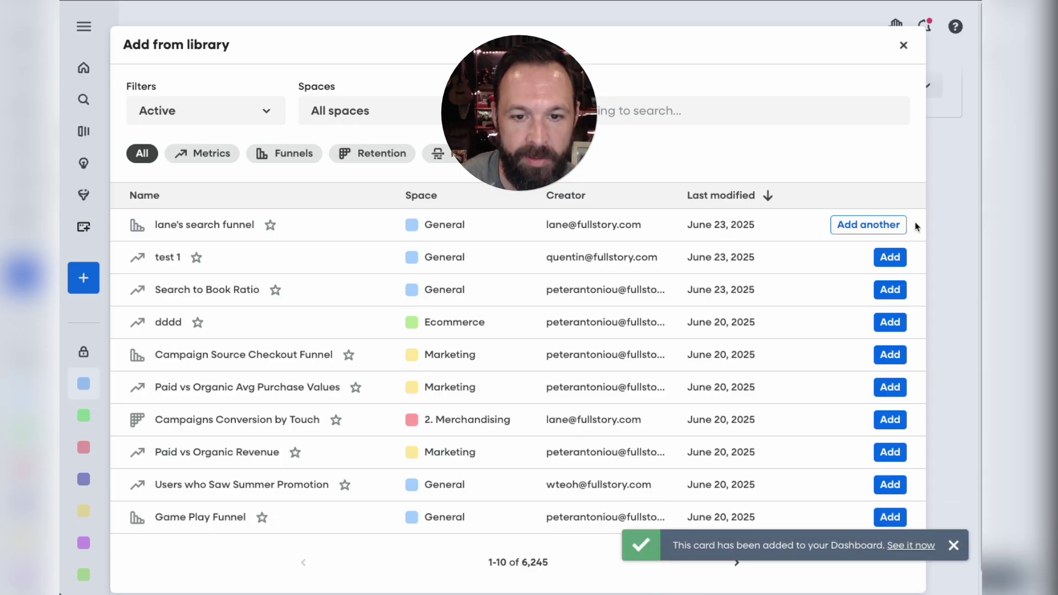
pyautogui.click(951, 229)
# - Show the second funnel card as a single number of sessions, 3,541
pyautogui.scroll(-3, 847, 242)
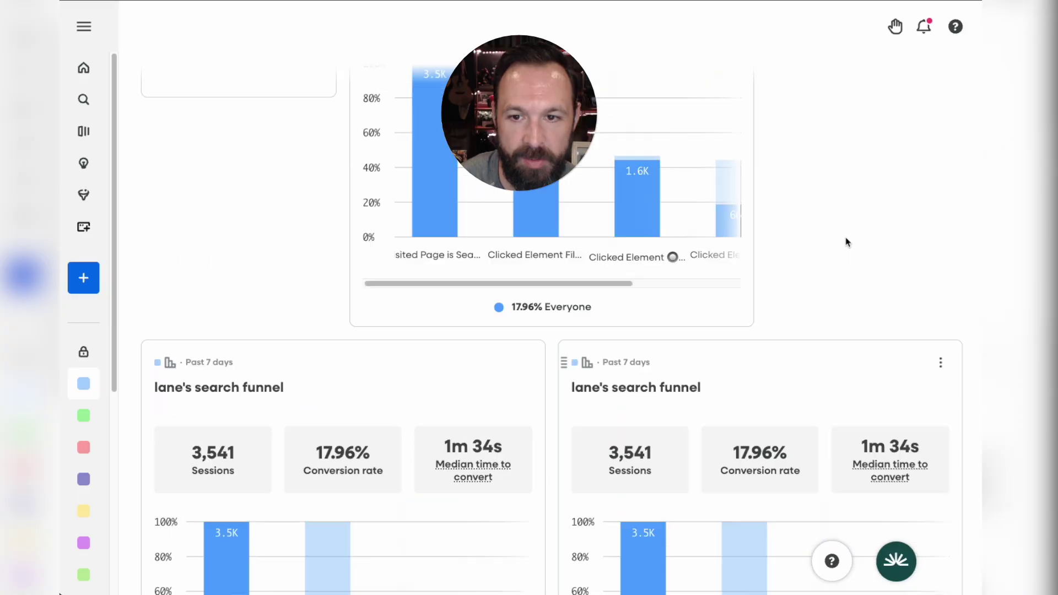
pyautogui.scroll(5, 846, 241)
pyautogui.click(731, 173)
pyautogui.moveTo(845, 387)
pyautogui.moveTo(798, 435)
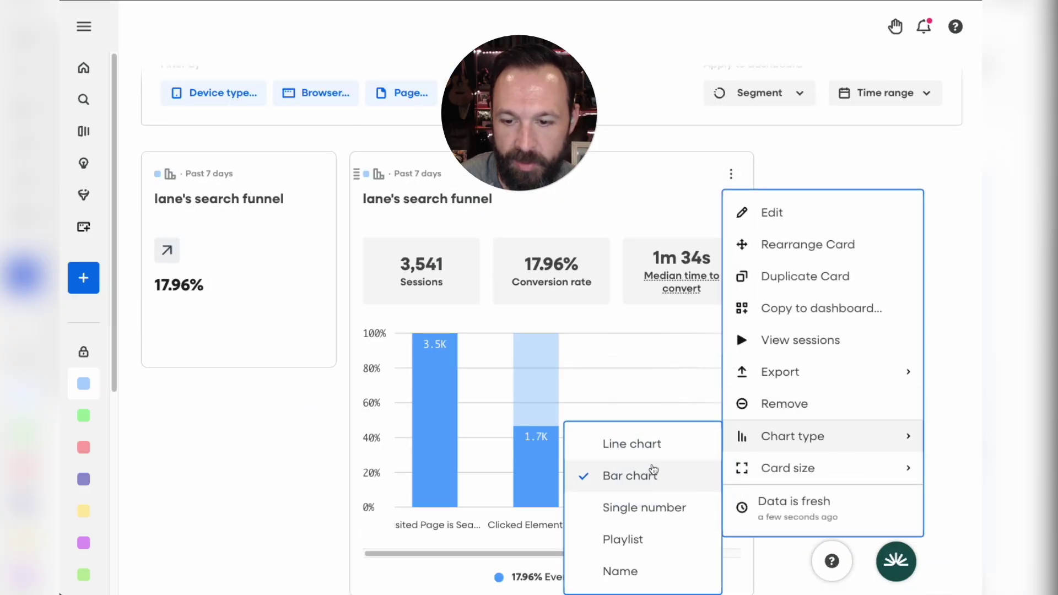
pyautogui.click(650, 508)
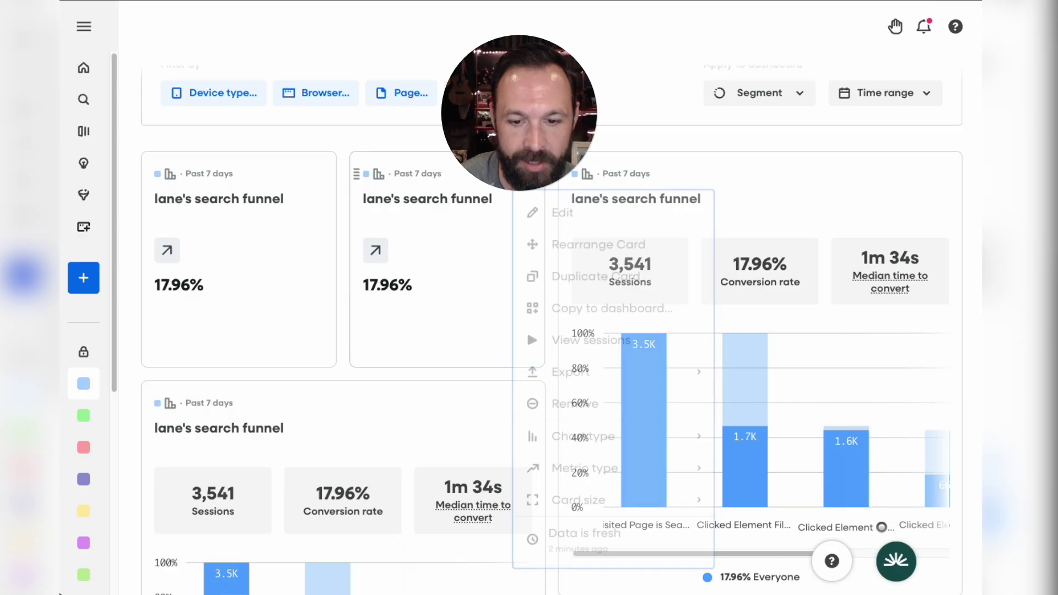
pyautogui.moveTo(635, 475)
pyautogui.click(821, 474)
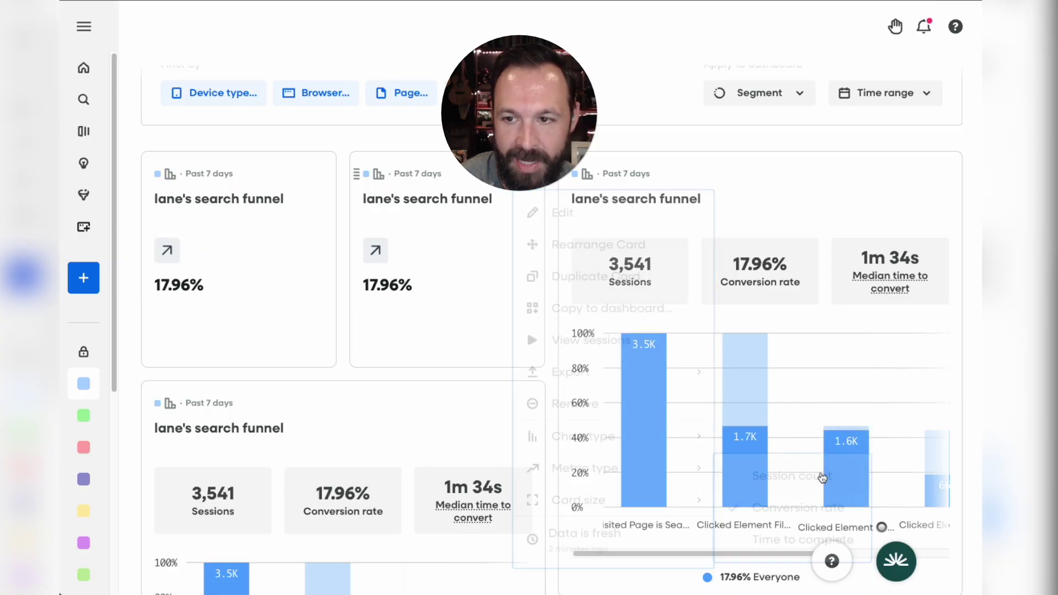
# - Make the third funnel card a single number showing time to complete, 1m 34s
pyautogui.click(940, 173)
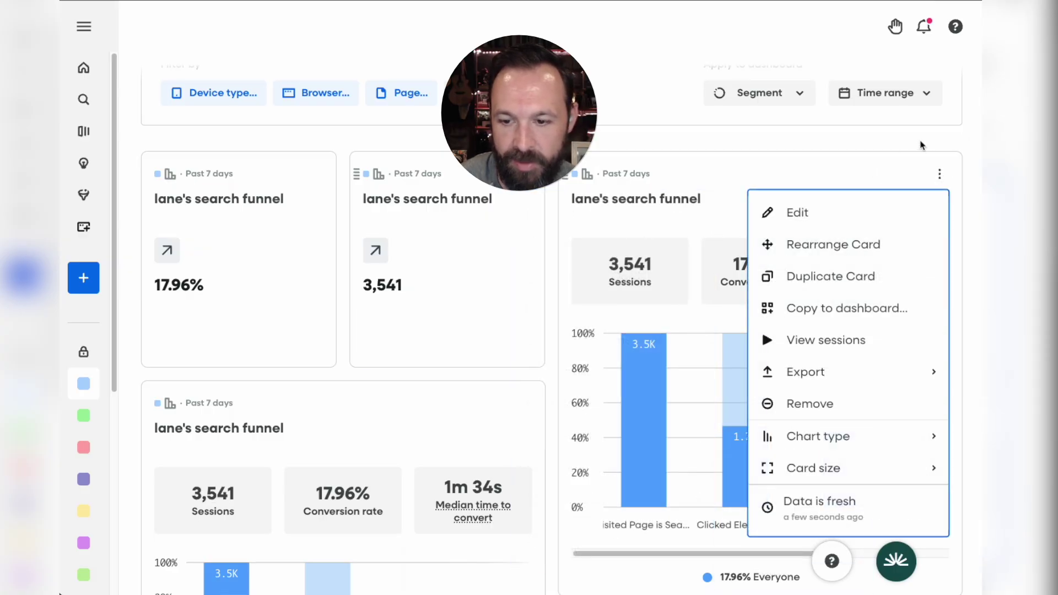
pyautogui.moveTo(855, 444)
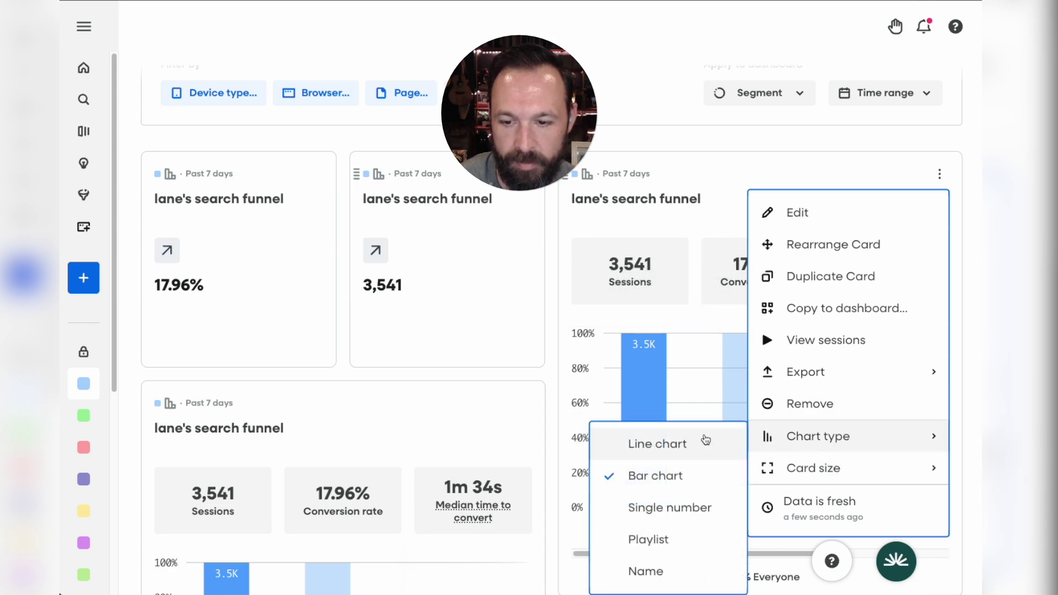
pyautogui.click(675, 508)
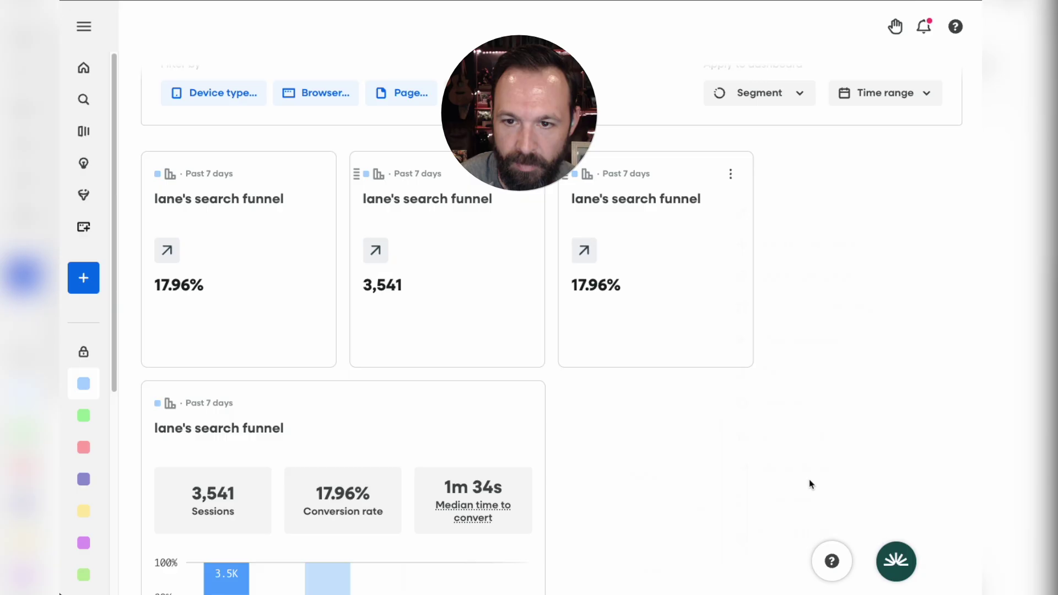
pyautogui.click(730, 175)
pyautogui.moveTo(827, 485)
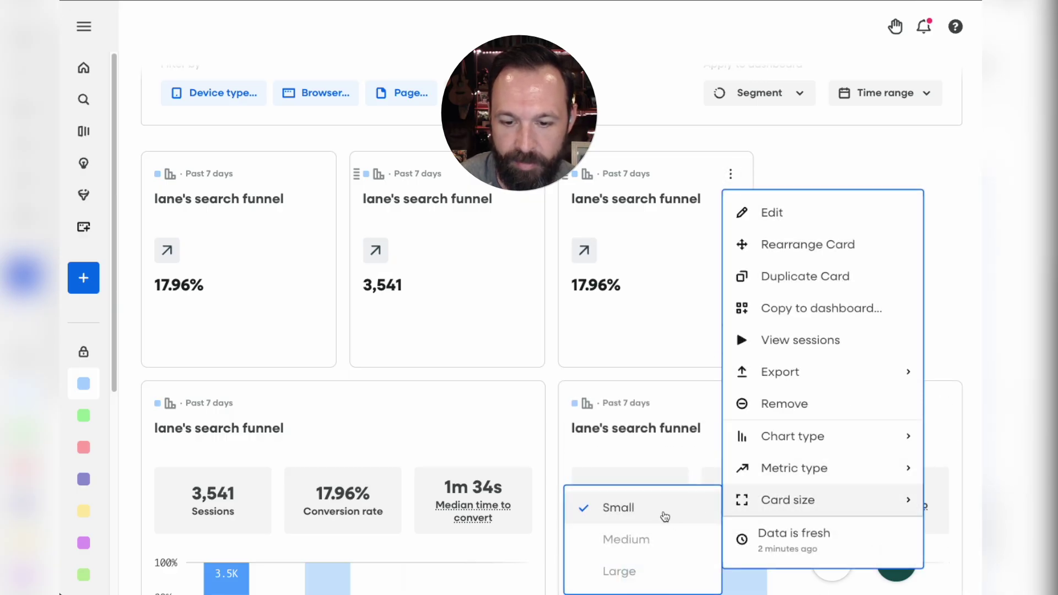
pyautogui.click(659, 542)
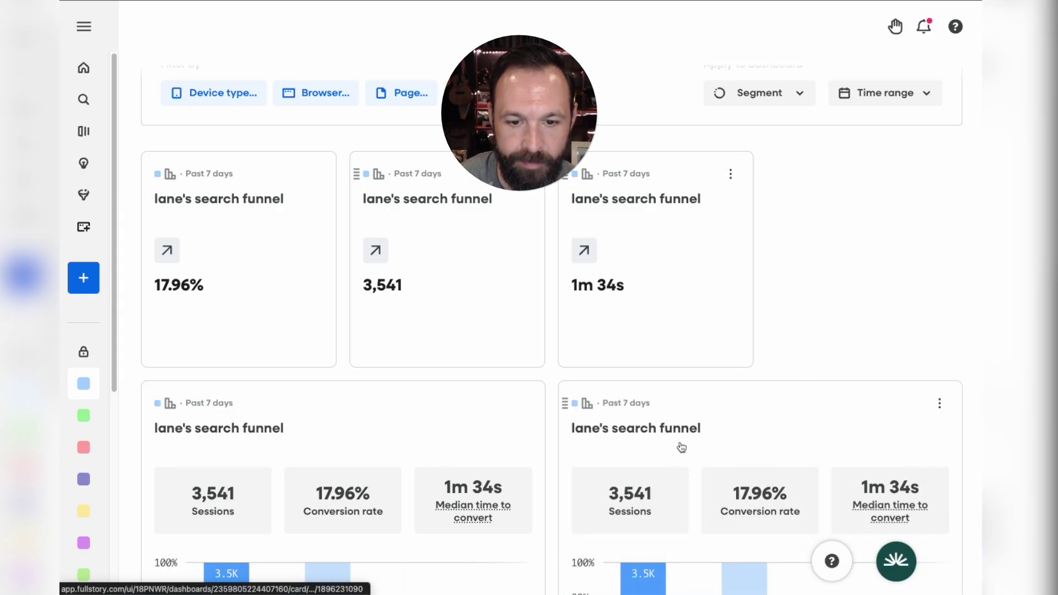
# - Display the lower-left search funnel card as a line chart
pyautogui.click(523, 405)
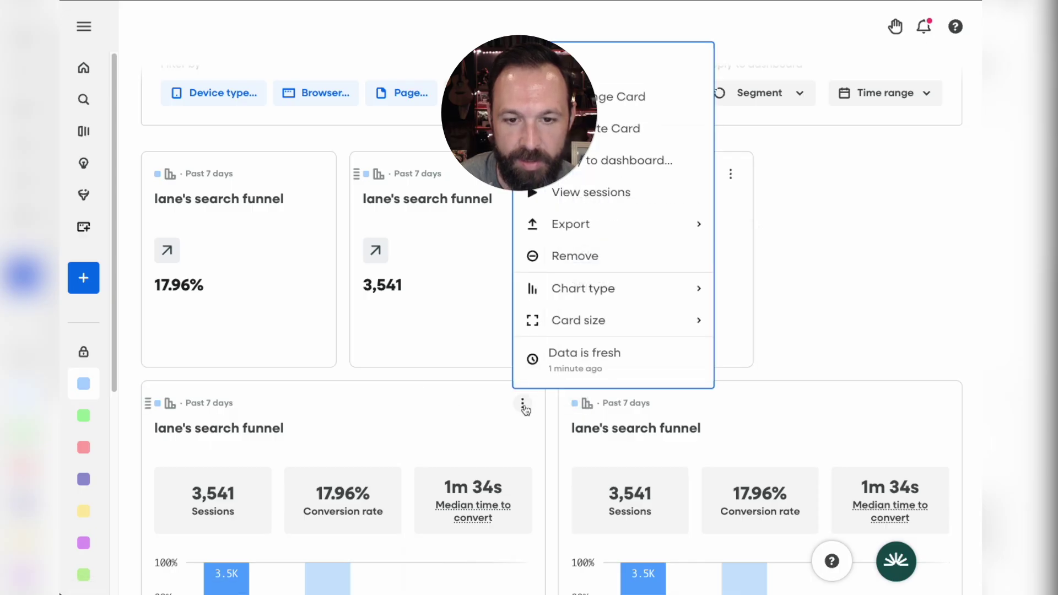
pyautogui.moveTo(604, 286)
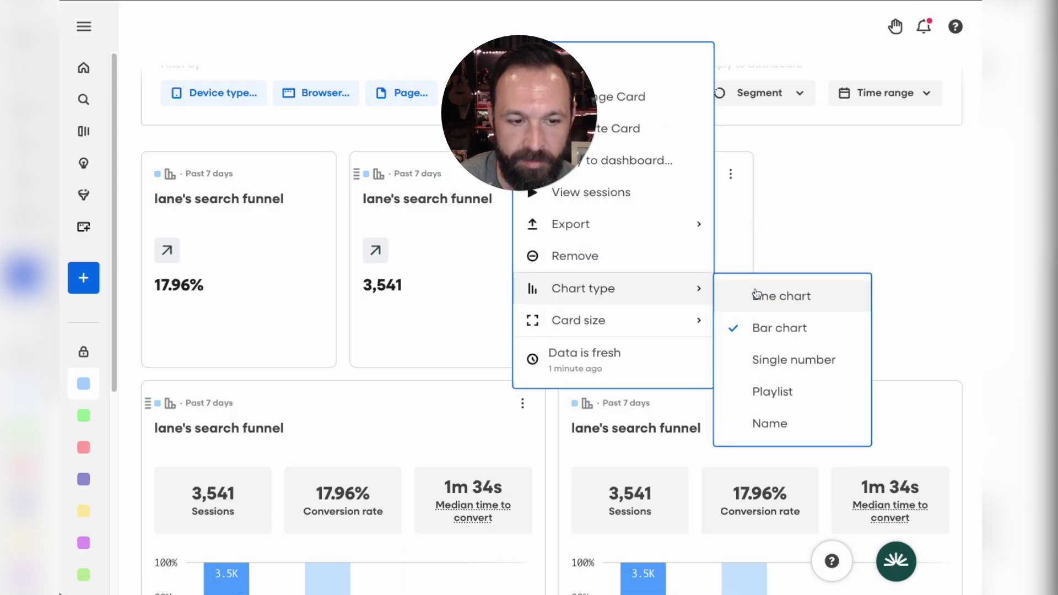
pyautogui.click(782, 296)
pyautogui.scroll(-4, 827, 302)
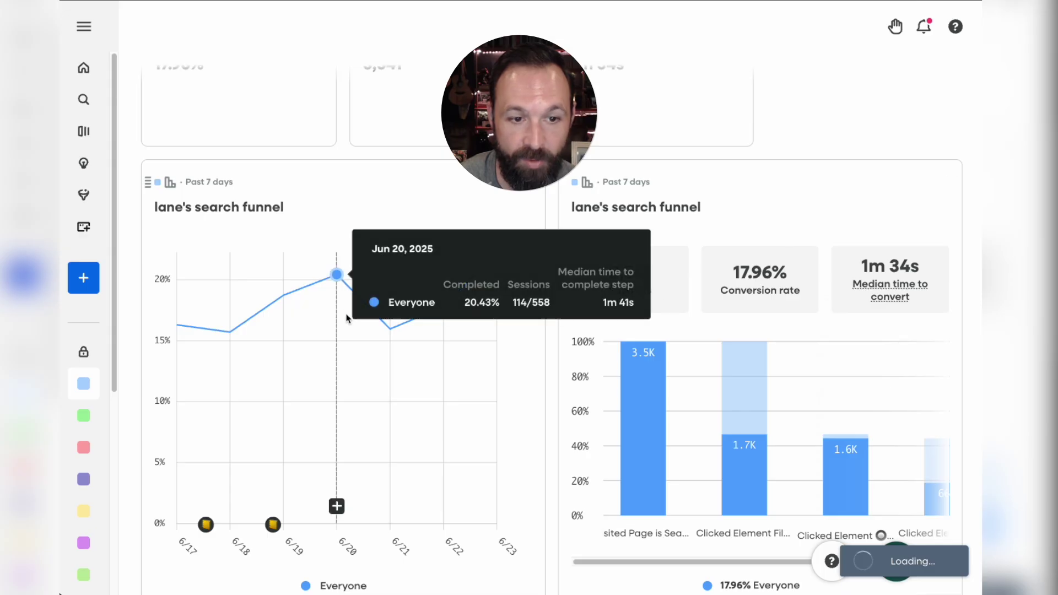
# - Set the right funnel card's size to Large so it spans full width
pyautogui.click(532, 185)
pyautogui.click(550, 186)
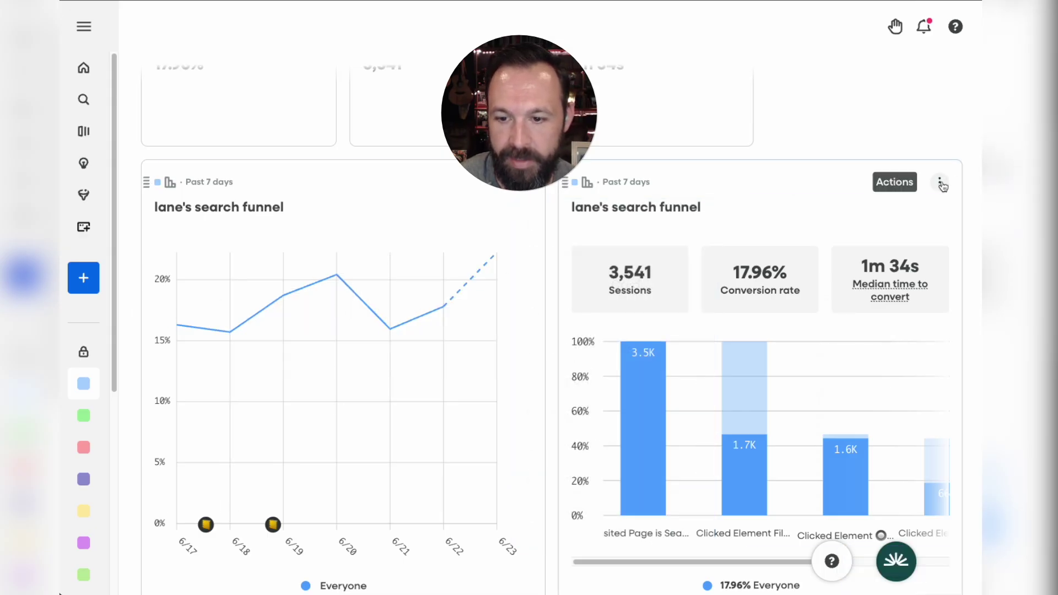
pyautogui.click(940, 183)
pyautogui.moveTo(898, 473)
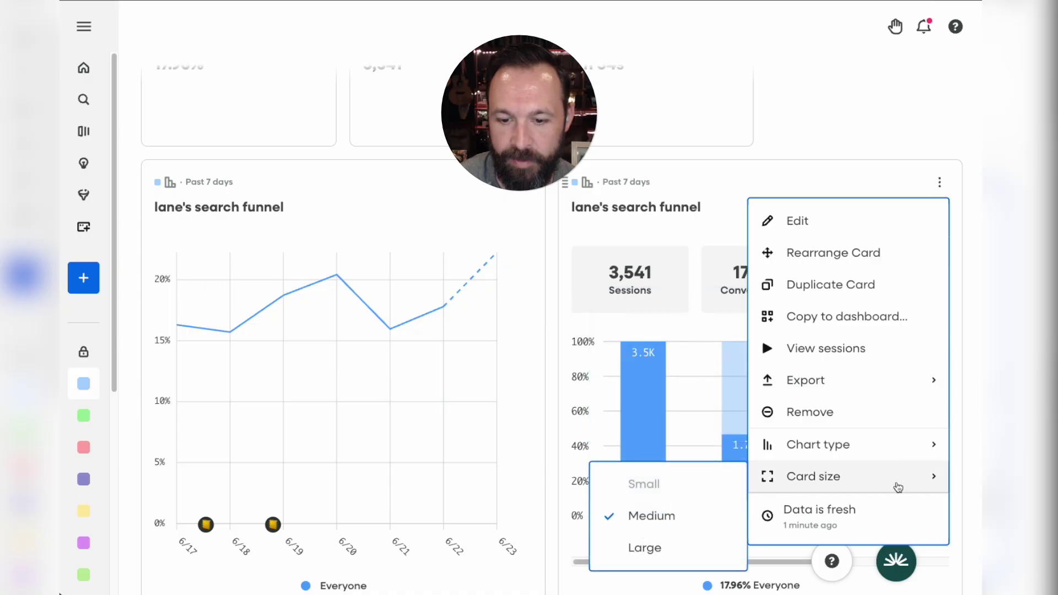
pyautogui.moveTo(797, 449)
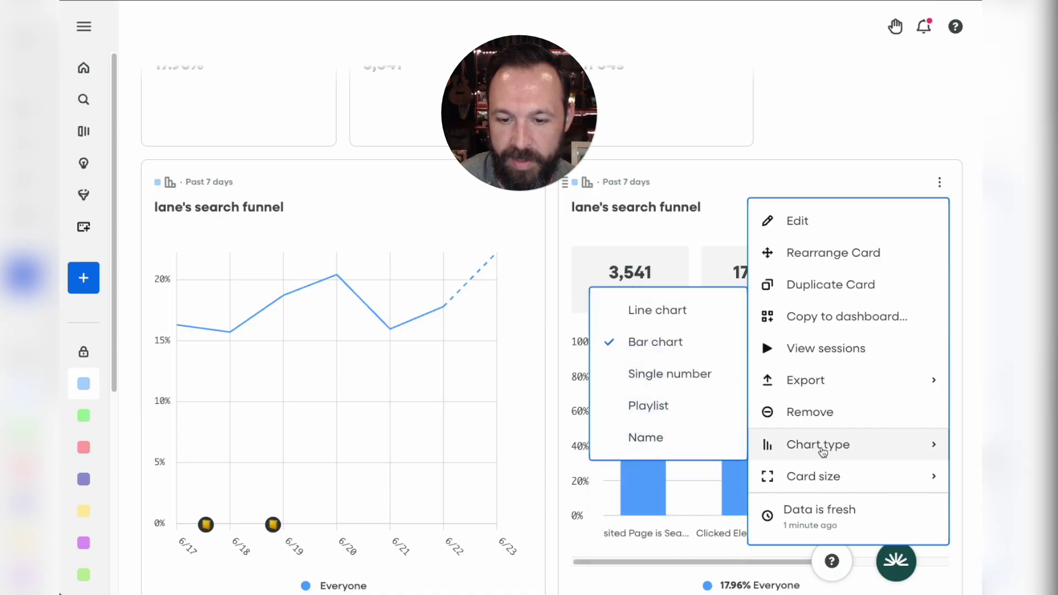
pyautogui.moveTo(811, 478)
pyautogui.click(671, 551)
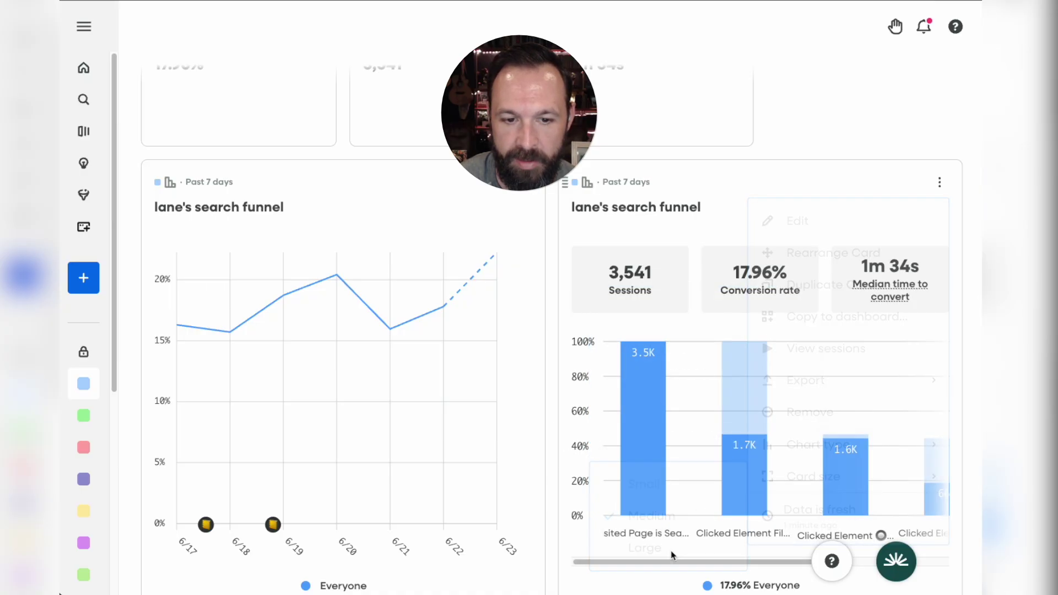
pyautogui.scroll(-8, 670, 463)
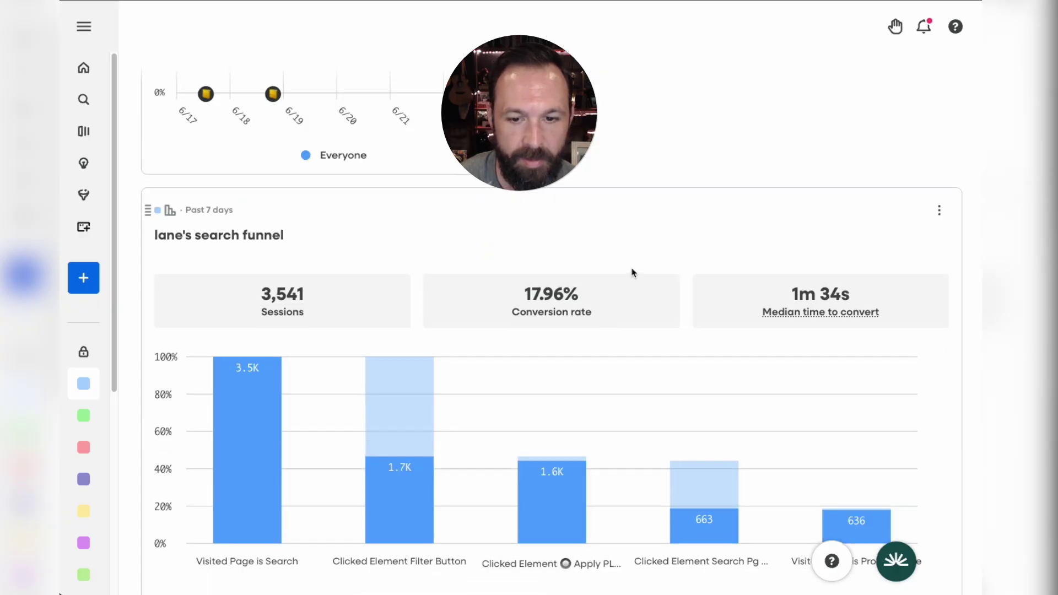
pyautogui.scroll(-4, 633, 276)
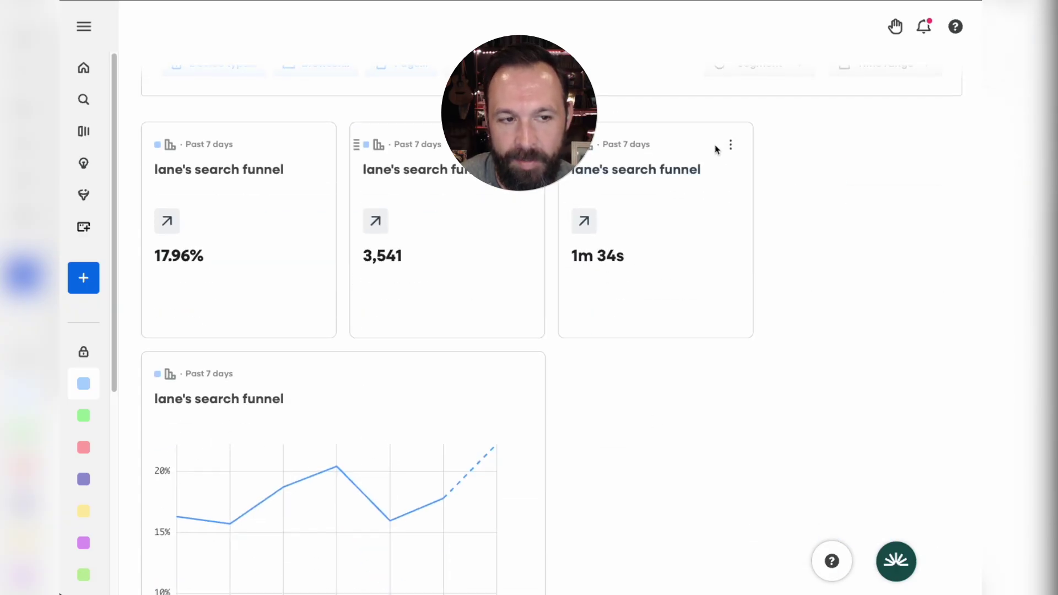
pyautogui.scroll(2, 836, 246)
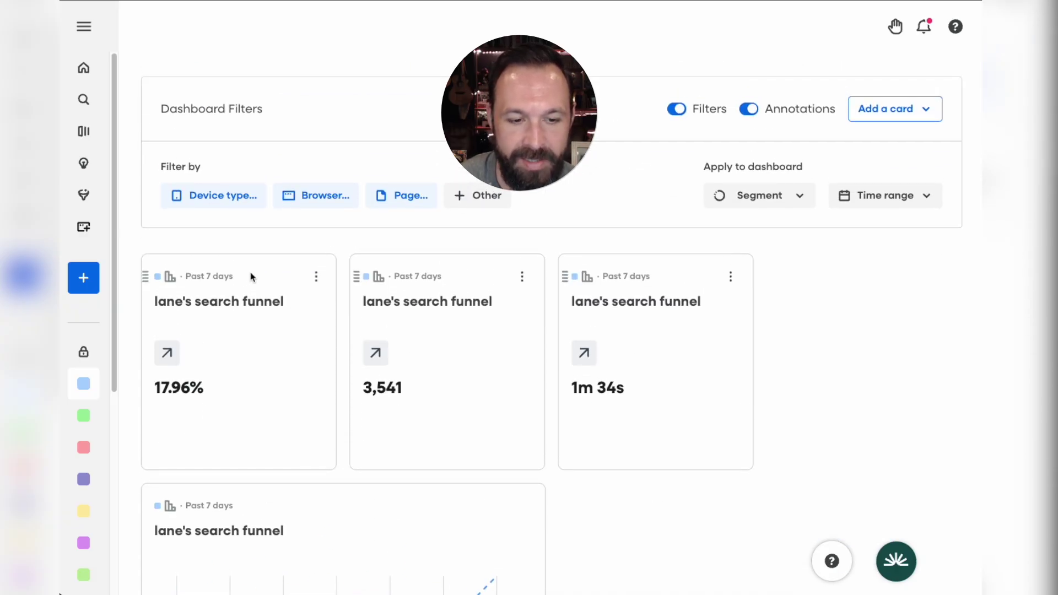
pyautogui.scroll(-4, 215, 302)
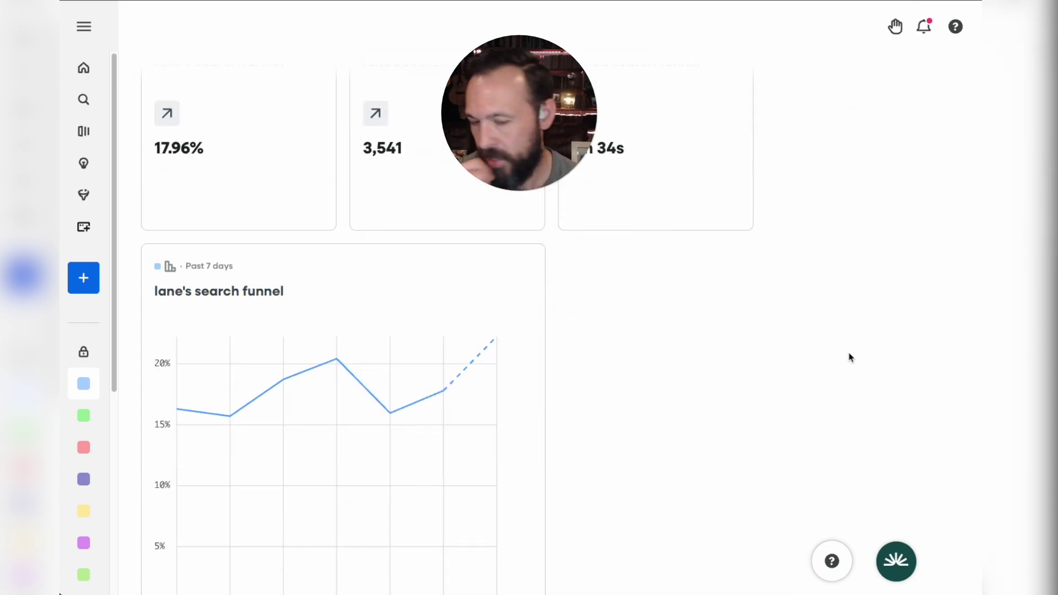
pyautogui.scroll(4, 849, 357)
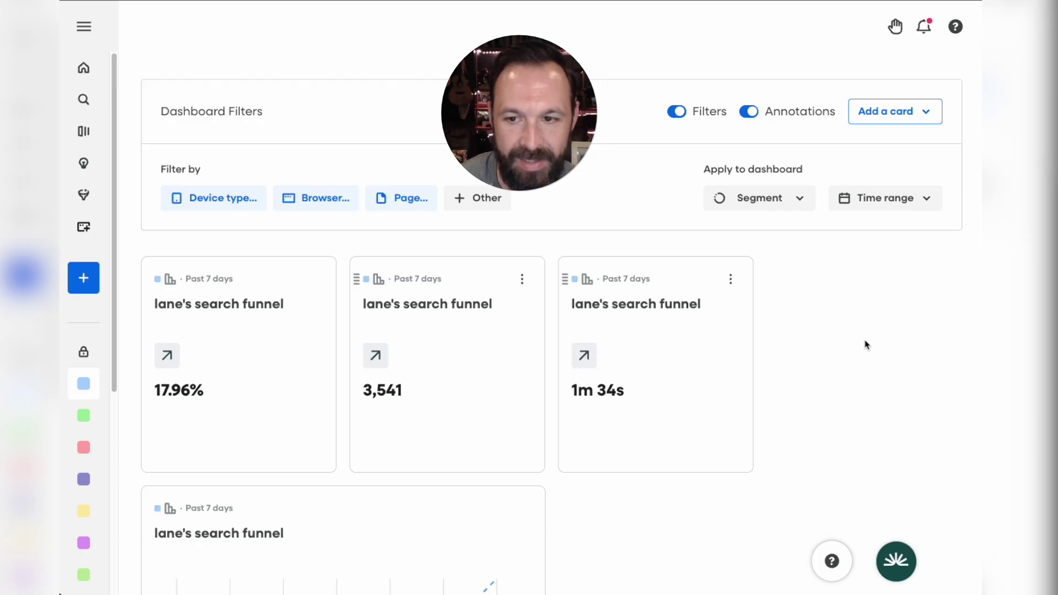
# - Start a single-metric card counting unique users whose Visited Page is Search
pyautogui.click(921, 121)
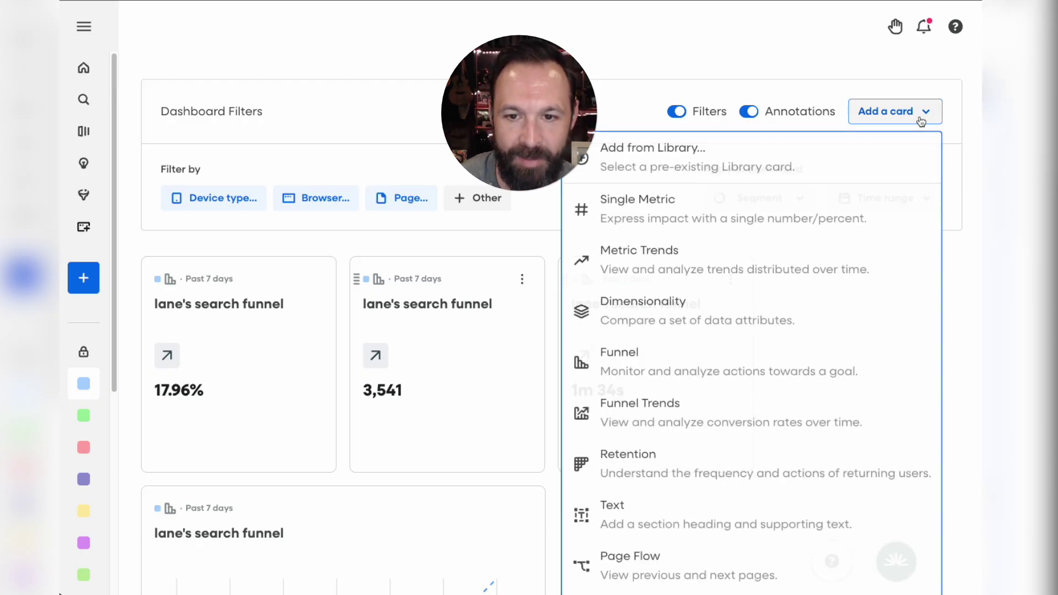
pyautogui.click(671, 216)
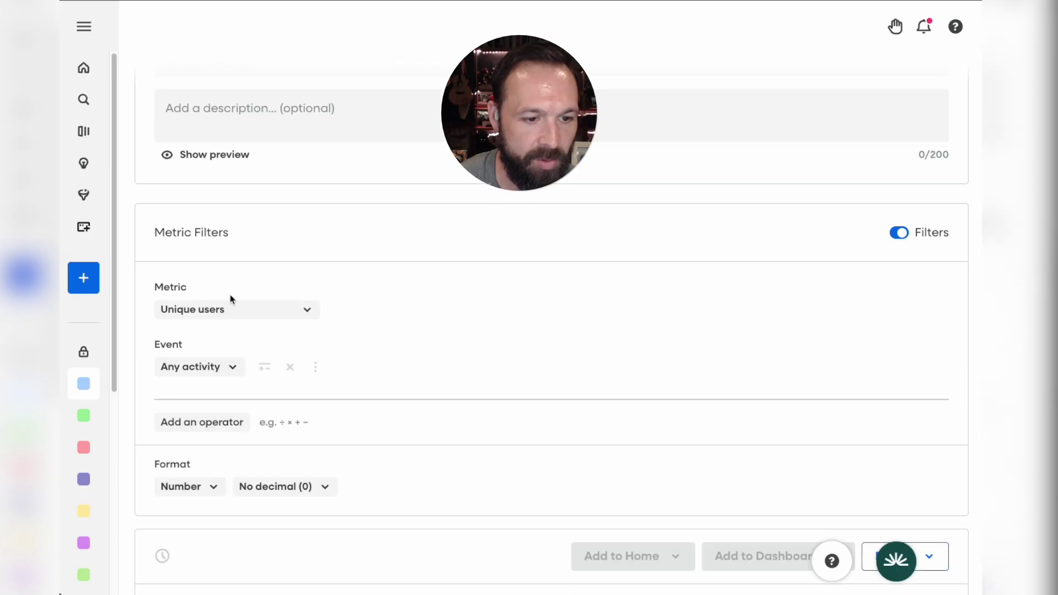
pyautogui.click(207, 366)
pyautogui.write('sear')
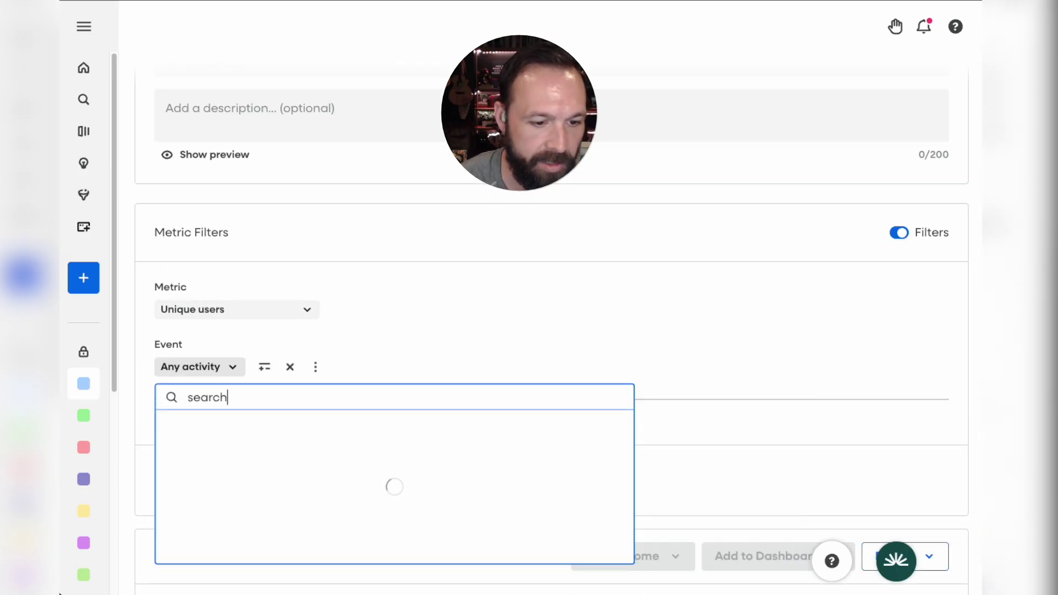
pyautogui.write('ch')
pyautogui.scroll(-10, 439, 306)
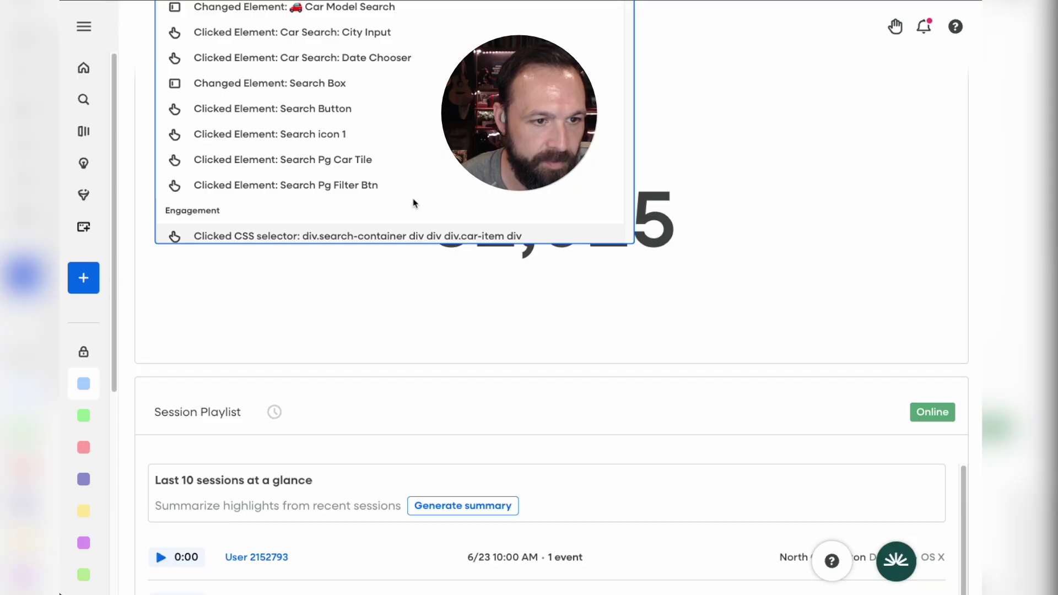
pyautogui.scroll(-6, 414, 204)
pyautogui.scroll(3, 447, 226)
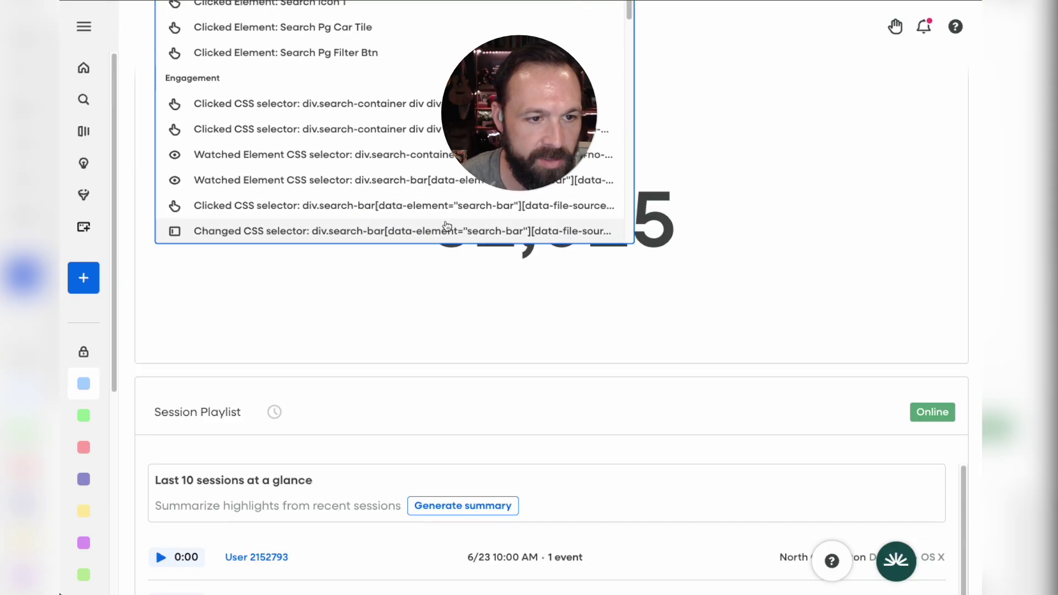
pyautogui.scroll(4, 447, 226)
pyautogui.scroll(-6, 496, 297)
pyautogui.scroll(7, 497, 296)
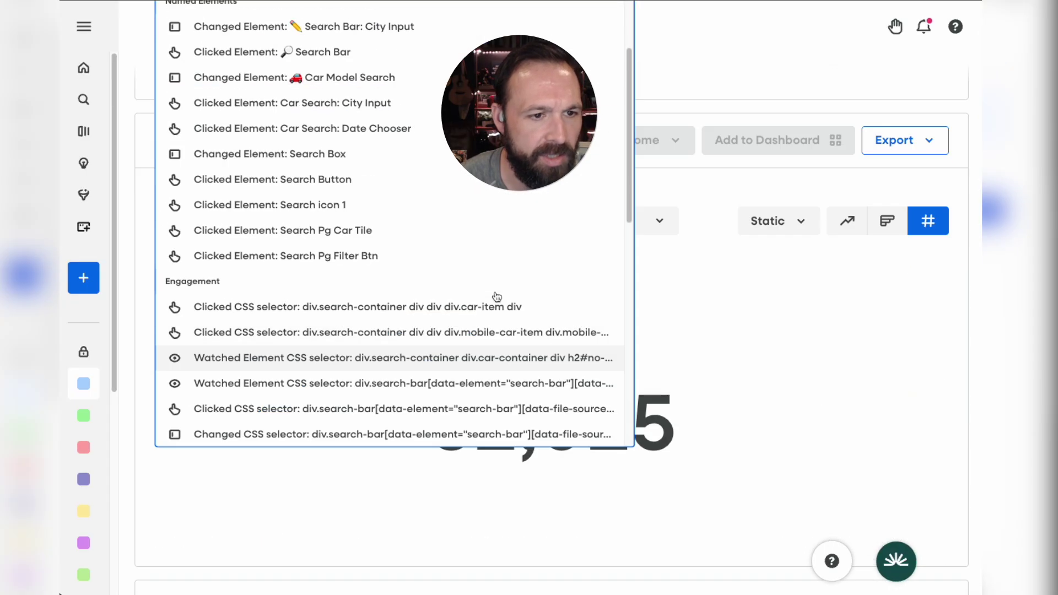
pyautogui.scroll(3, 484, 276)
pyautogui.scroll(5, 475, 246)
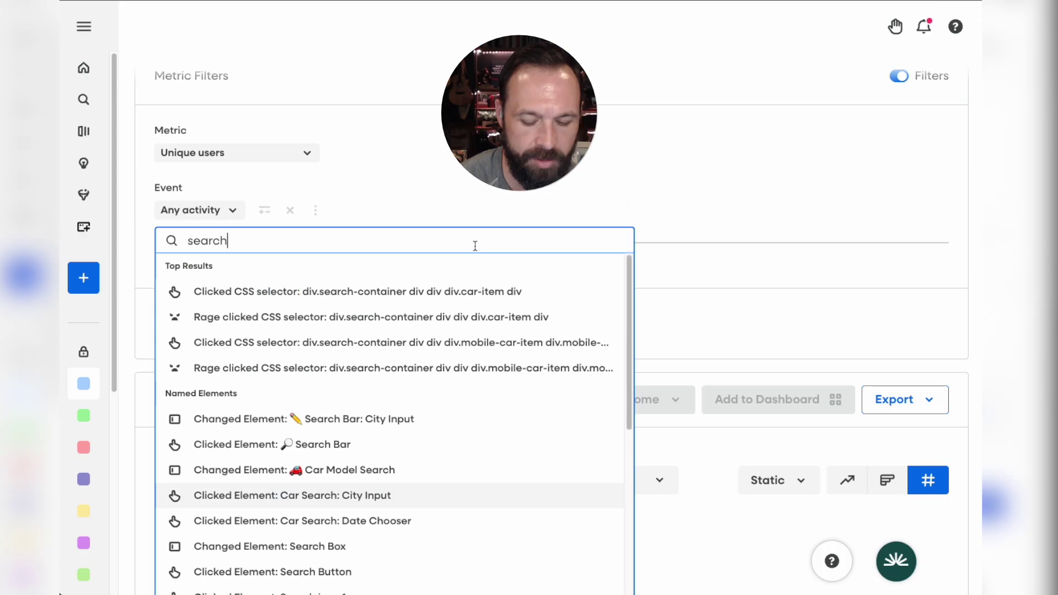
pyautogui.scroll(-15, 367, 298)
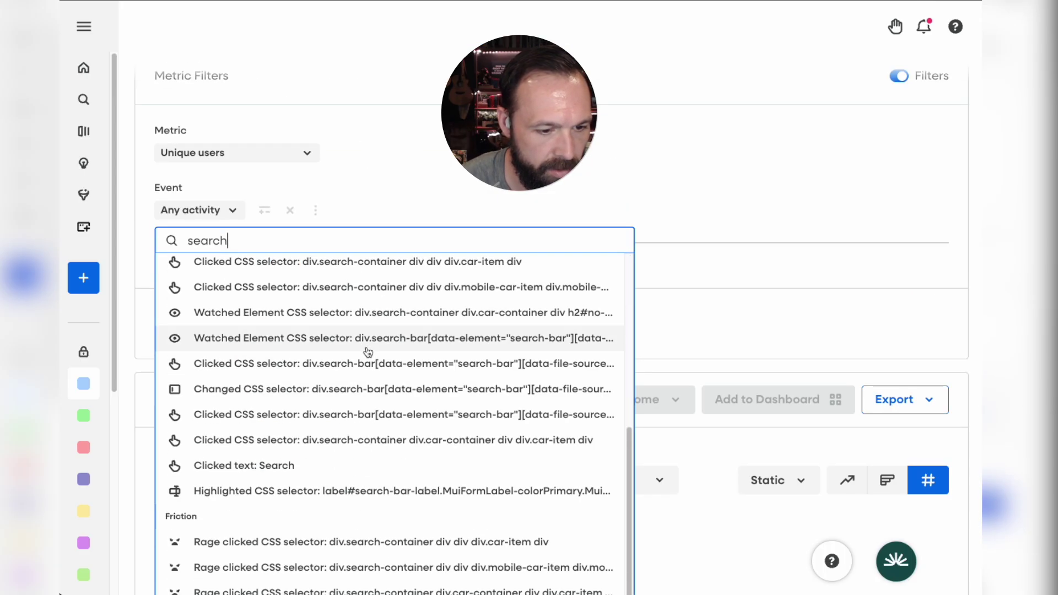
pyautogui.scroll(-2, 367, 352)
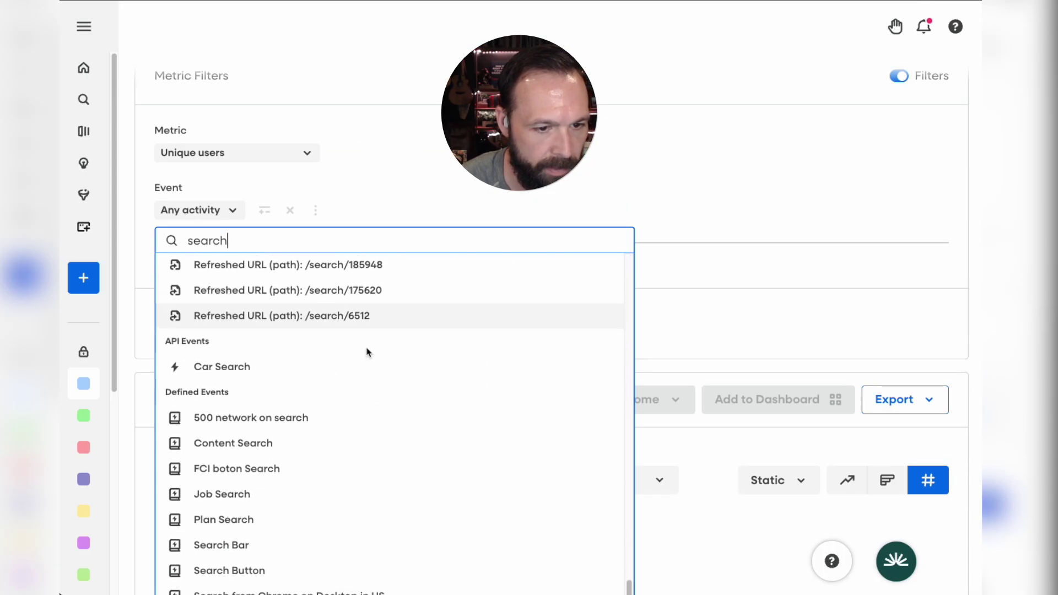
pyautogui.scroll(5, 367, 352)
pyautogui.scroll(-3, 368, 353)
pyautogui.scroll(-2, 367, 352)
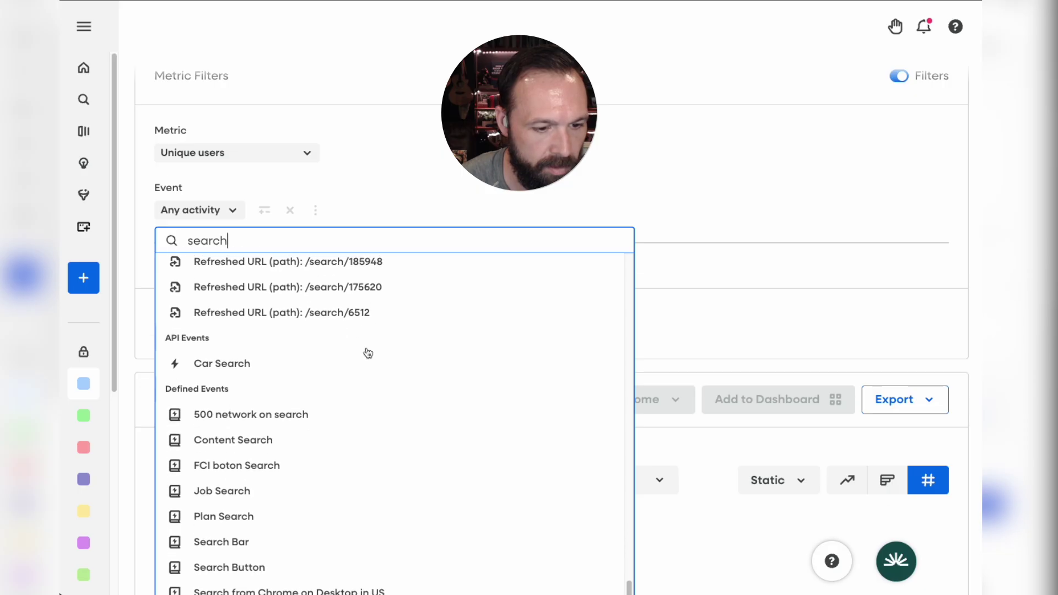
pyautogui.scroll(-4, 484, 421)
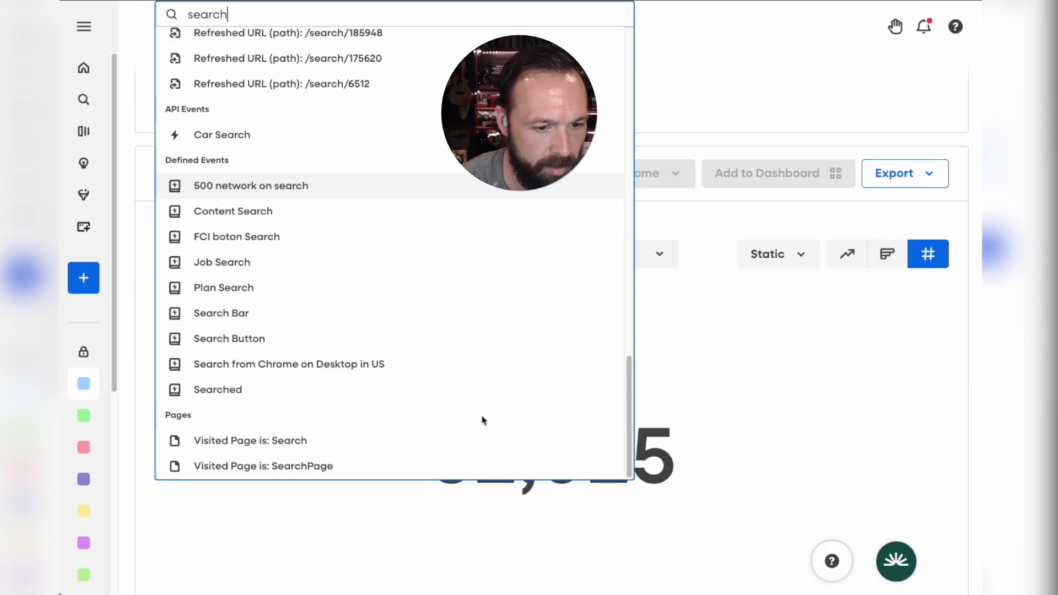
pyautogui.click(279, 440)
# - Add an operator to divide the metric by a second metric
pyautogui.scroll(5, 518, 376)
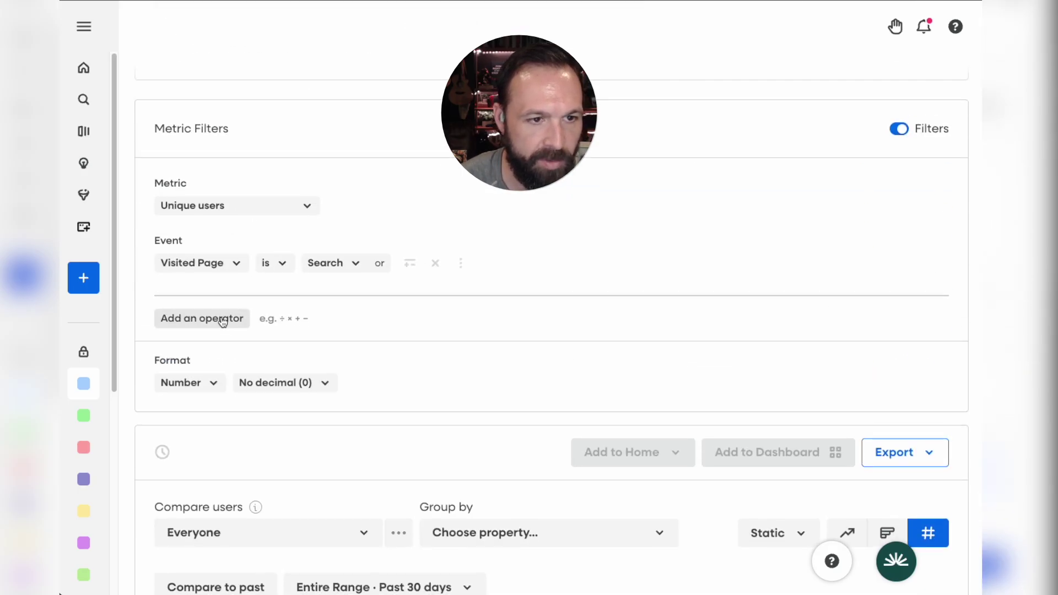
pyautogui.click(201, 313)
pyautogui.scroll(4, 206, 166)
# - Name the metric 'Search Page Visit Rate' and save it
pyautogui.click(208, 166)
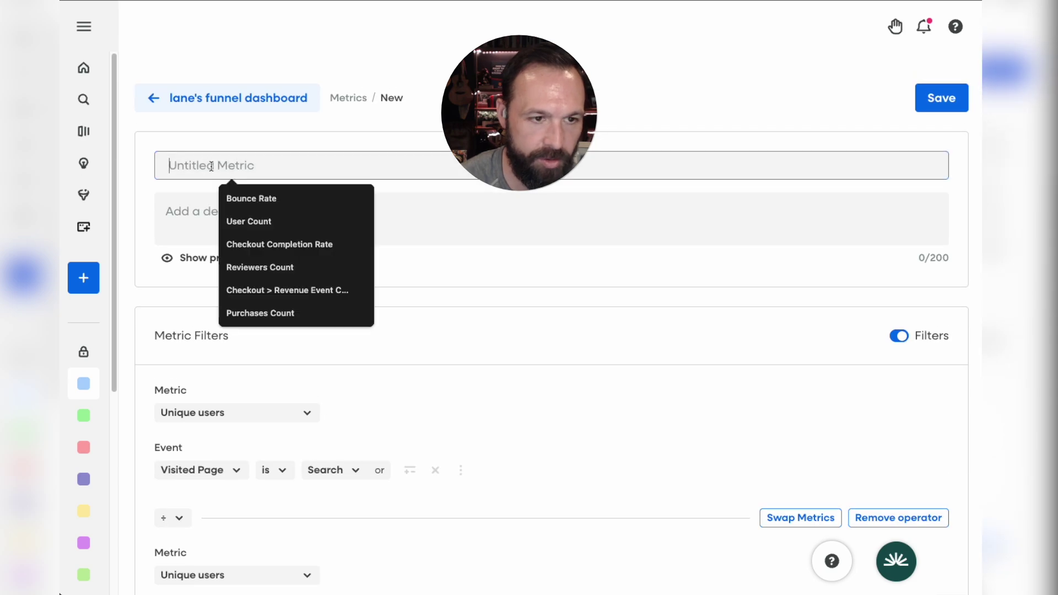
pyautogui.write('Search Page Visit Rate')
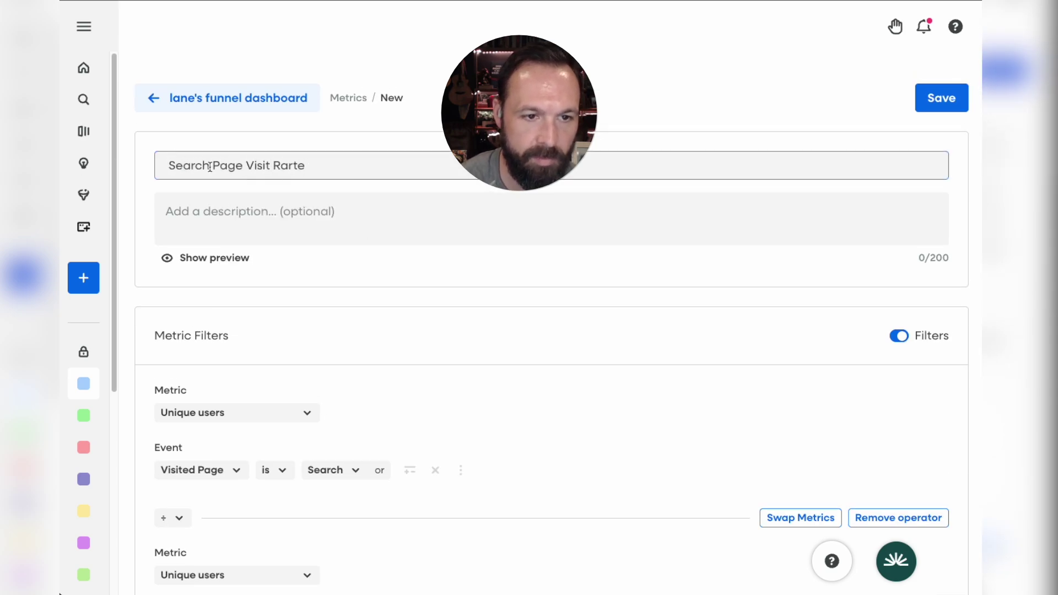
pyautogui.click(942, 97)
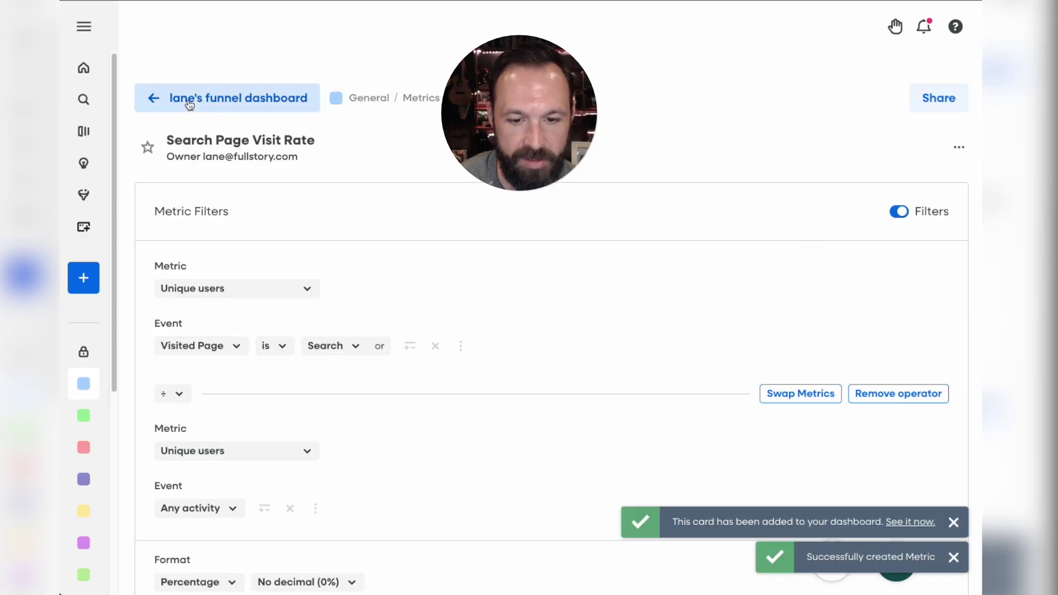
# - Go back to lane's funnel dashboard
pyautogui.scroll(-8, 578, 274)
pyautogui.scroll(8, 567, 271)
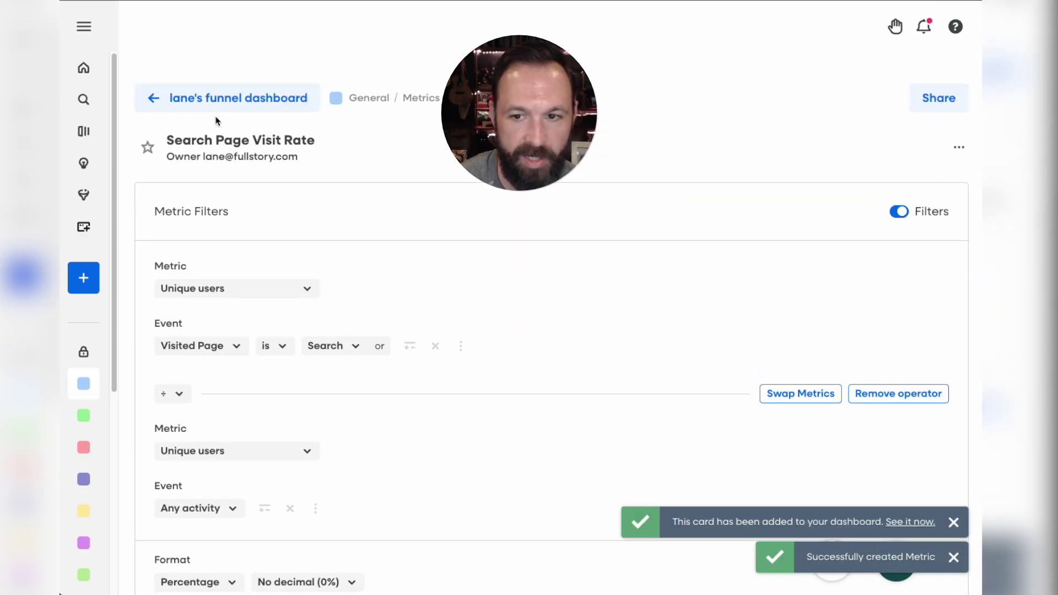
pyautogui.click(217, 109)
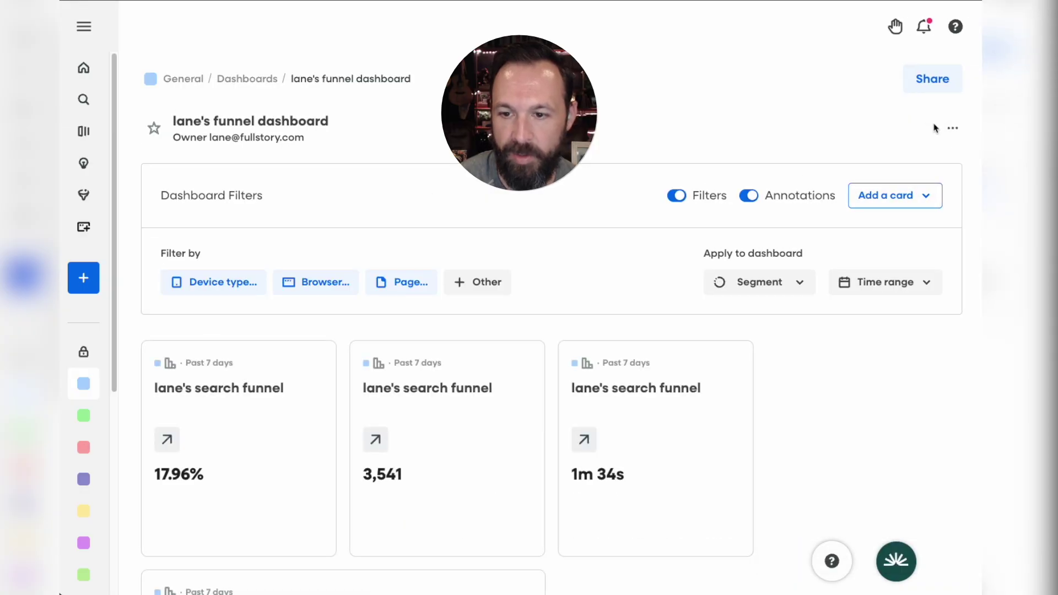
# - Rearrange the dashboard cards so Search Page Visit Rate sits fourth, and save the order
pyautogui.click(952, 128)
pyautogui.click(847, 209)
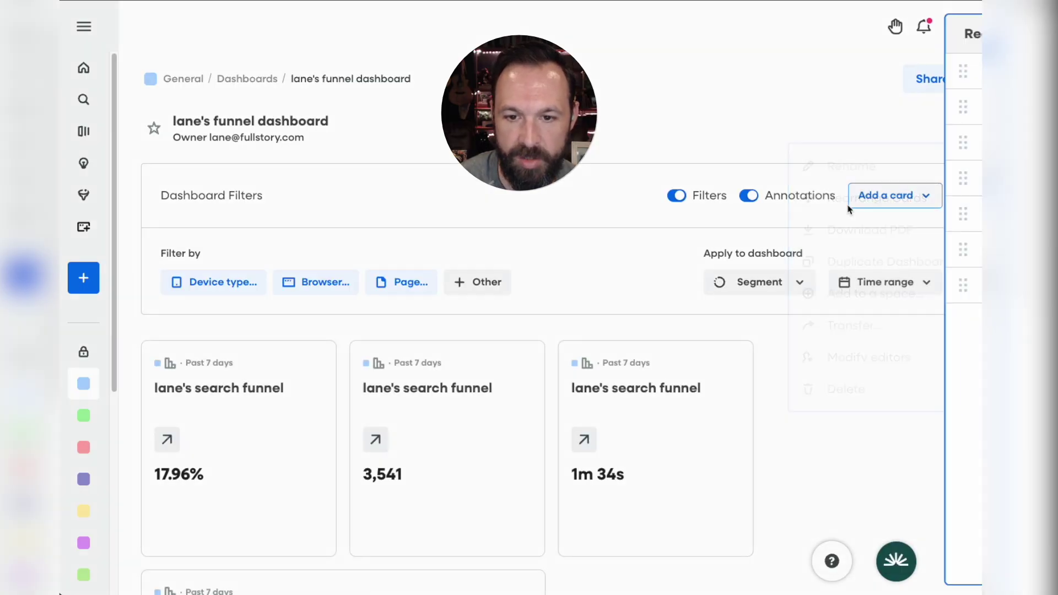
pyautogui.moveTo(618, 289); pyautogui.dragTo(626, 181)
pyautogui.click(546, 203)
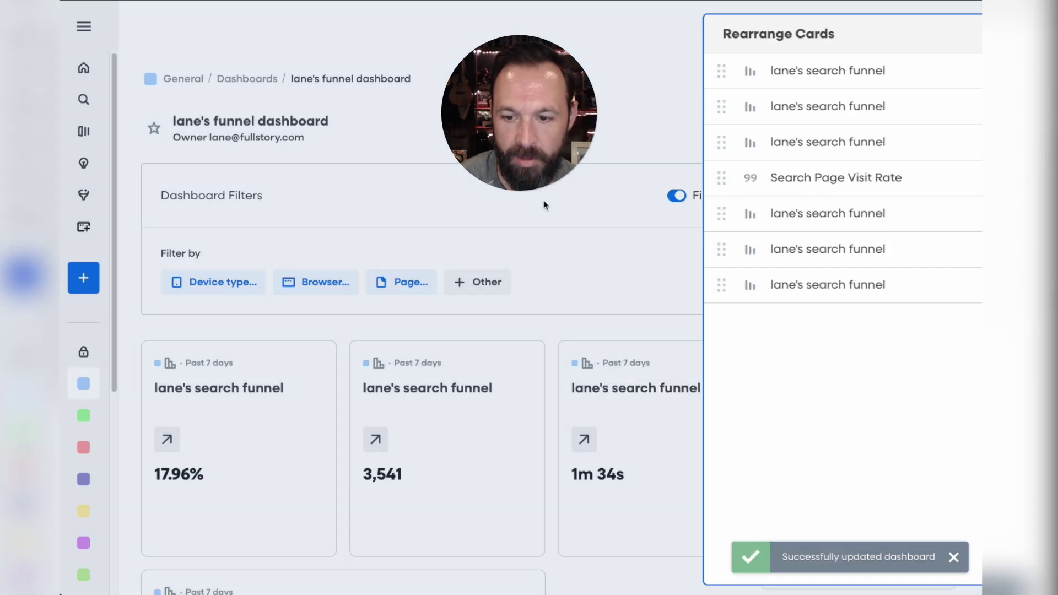
# - Set the line chart funnel card's size to Large, full width
pyautogui.scroll(-4, 759, 347)
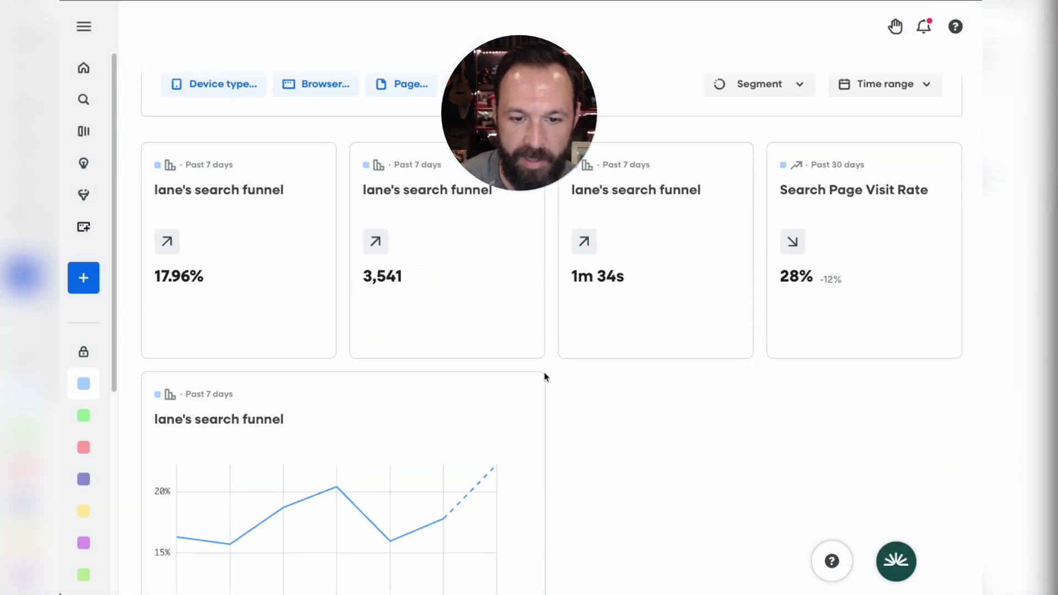
pyautogui.click(529, 397)
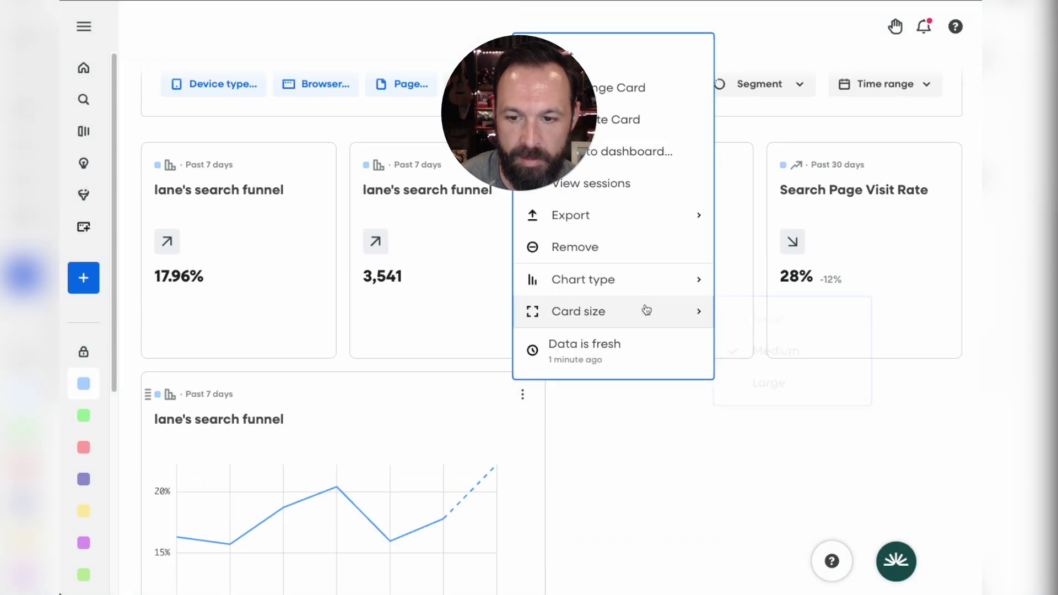
pyautogui.moveTo(670, 323)
pyautogui.click(791, 385)
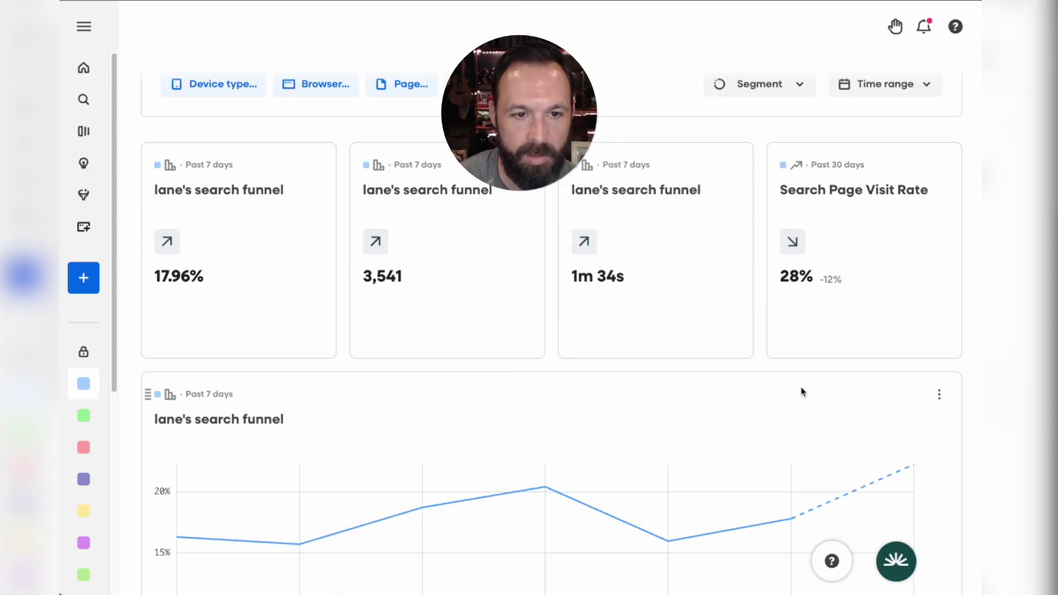
pyautogui.scroll(2, 780, 205)
pyautogui.scroll(-4, 740, 203)
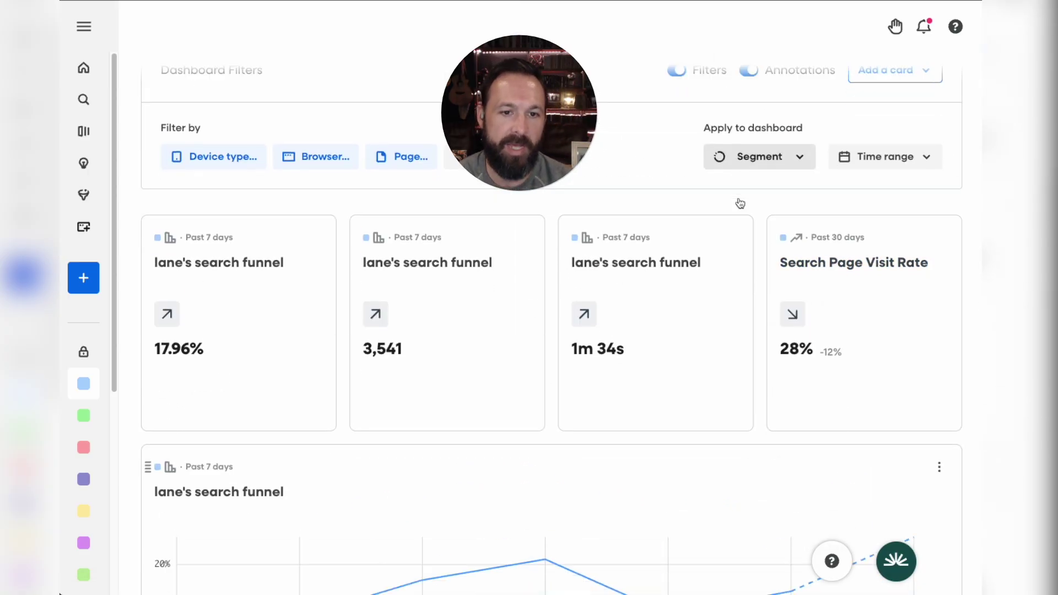
pyautogui.scroll(2, 739, 203)
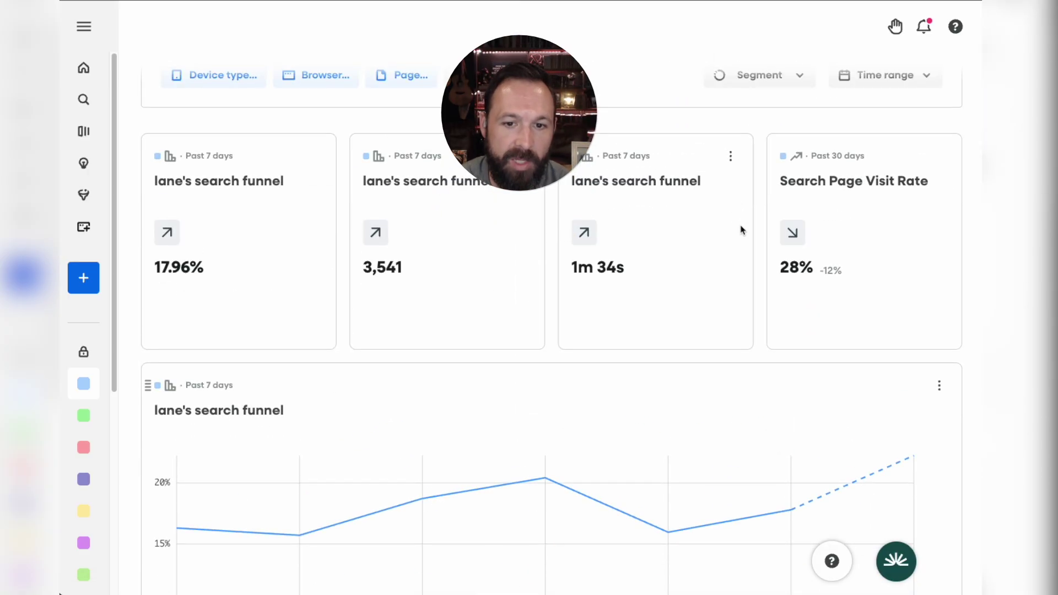
pyautogui.scroll(-3, 616, 294)
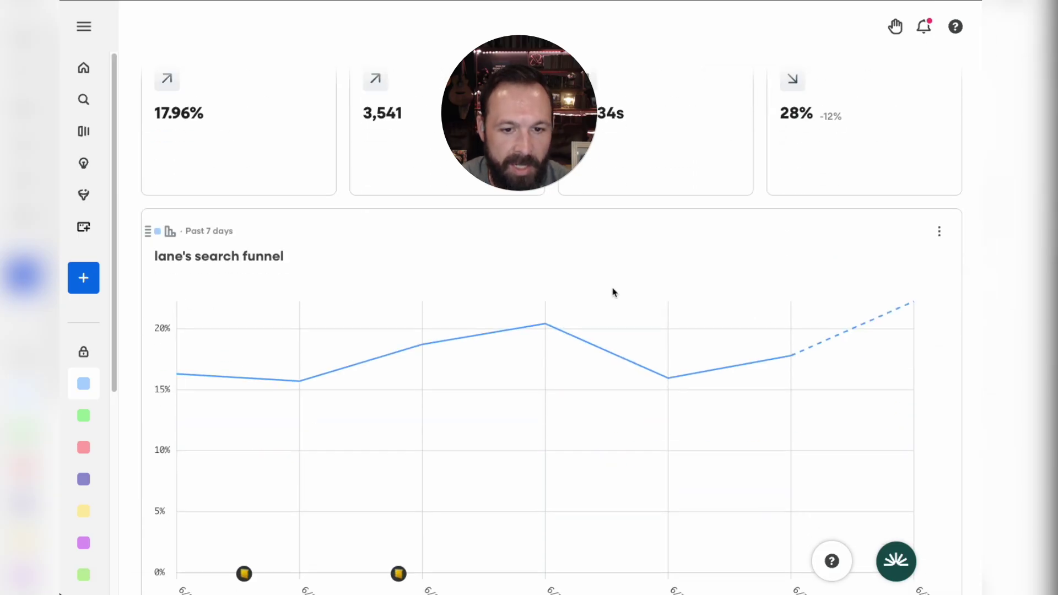
pyautogui.scroll(-9, 615, 292)
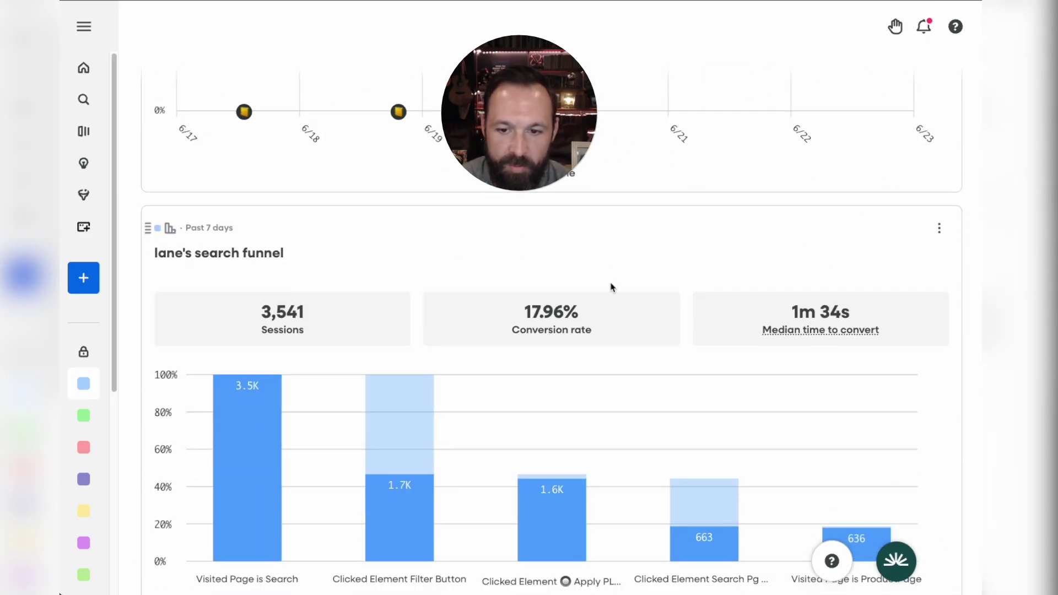
pyautogui.scroll(-2, 611, 287)
pyautogui.scroll(13, 408, 231)
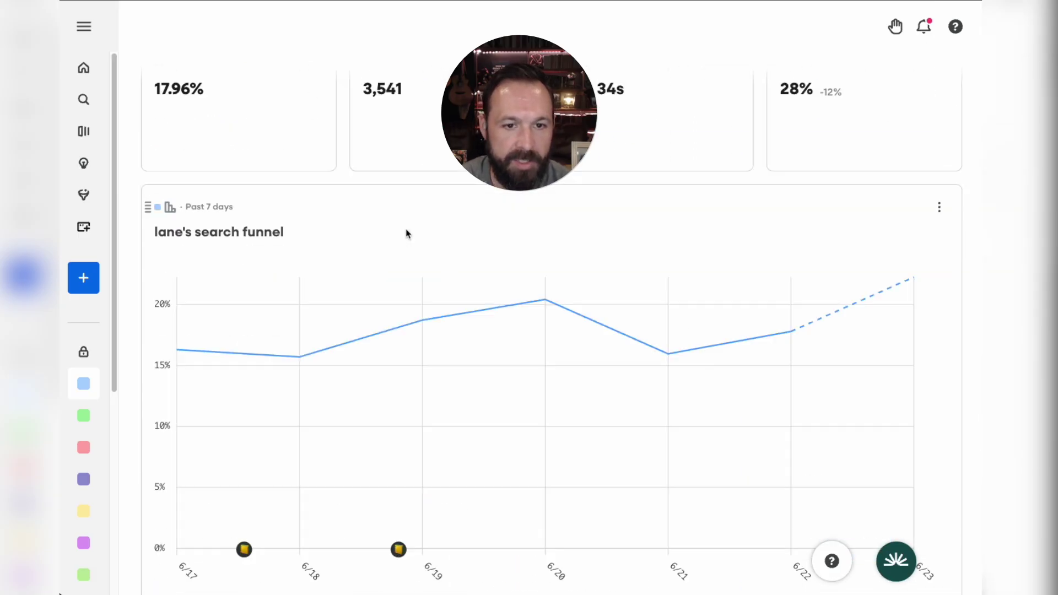
pyautogui.scroll(-3, 445, 322)
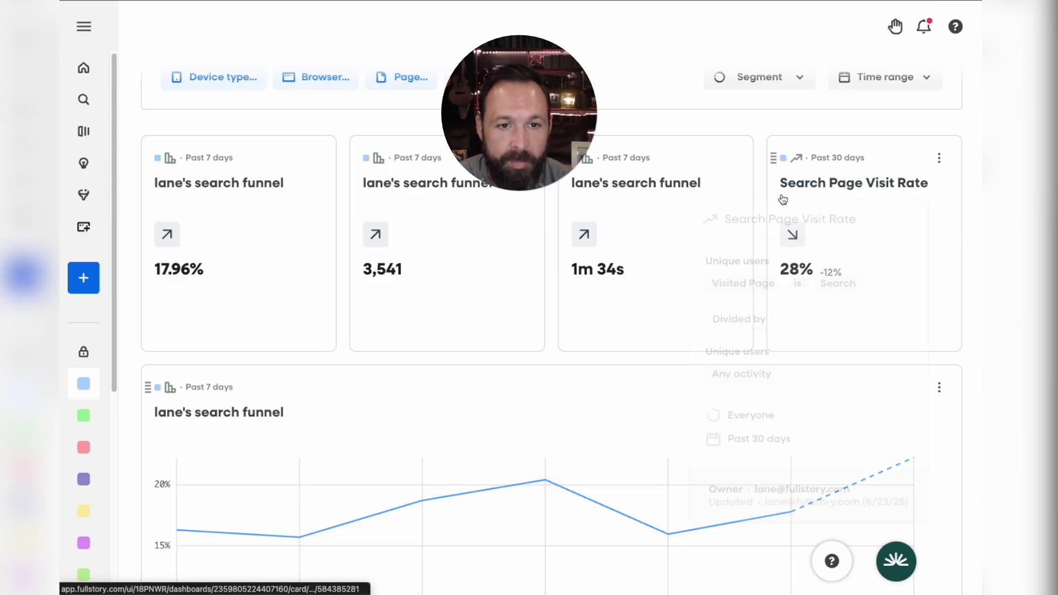
pyautogui.scroll(-2, 771, 194)
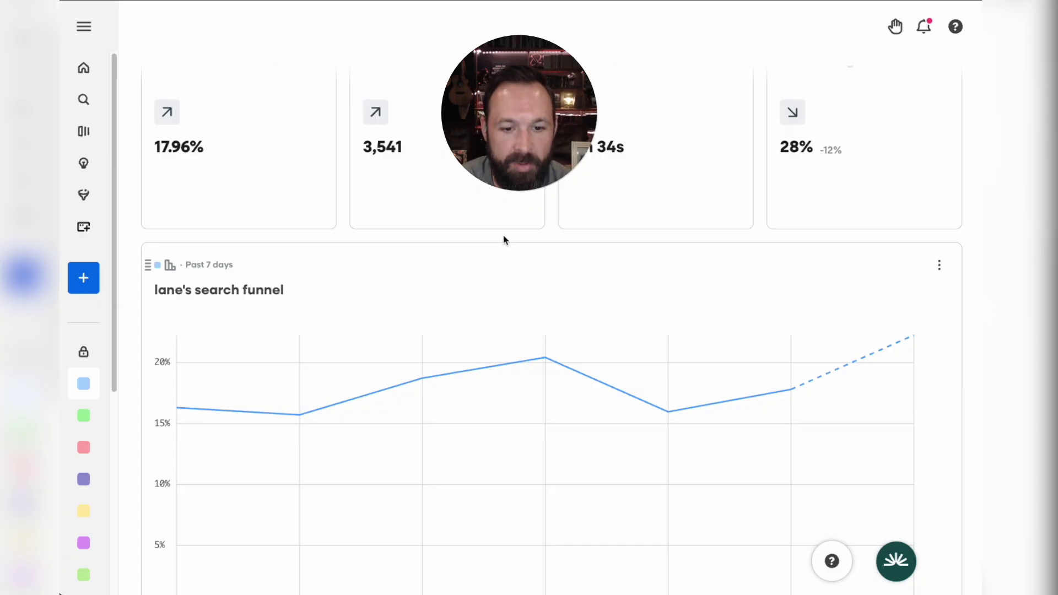
pyautogui.scroll(2, 498, 236)
pyautogui.scroll(-8, 634, 330)
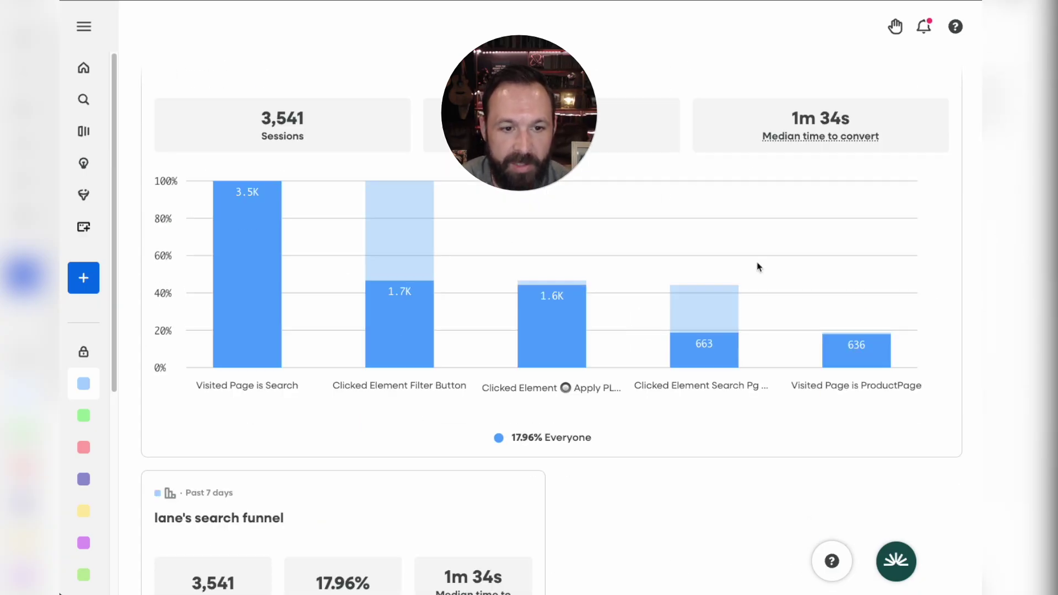
pyautogui.scroll(10, 617, 296)
pyautogui.scroll(-10, 520, 326)
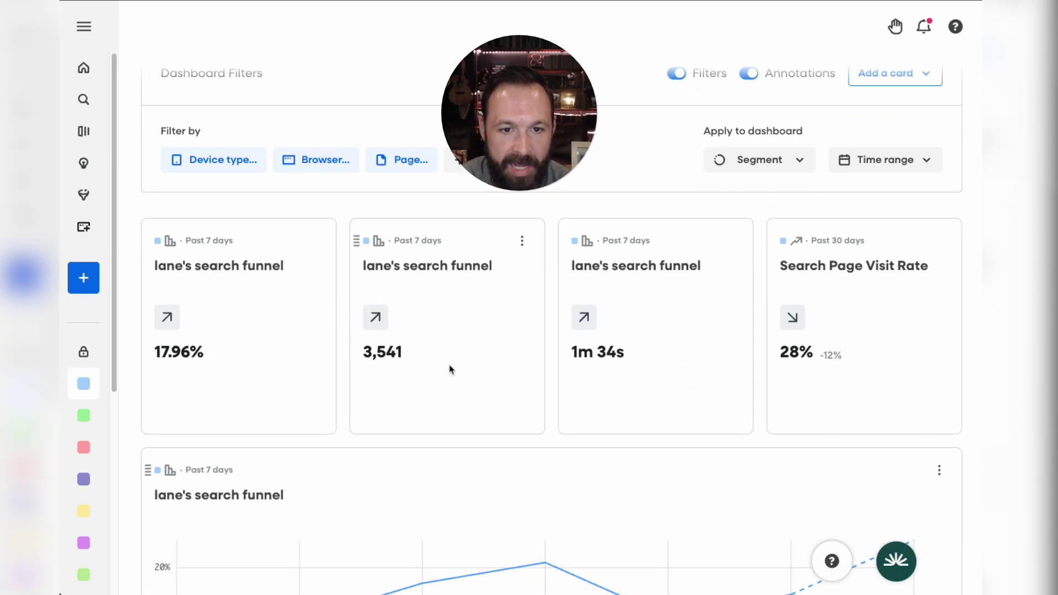
pyautogui.scroll(10, 484, 271)
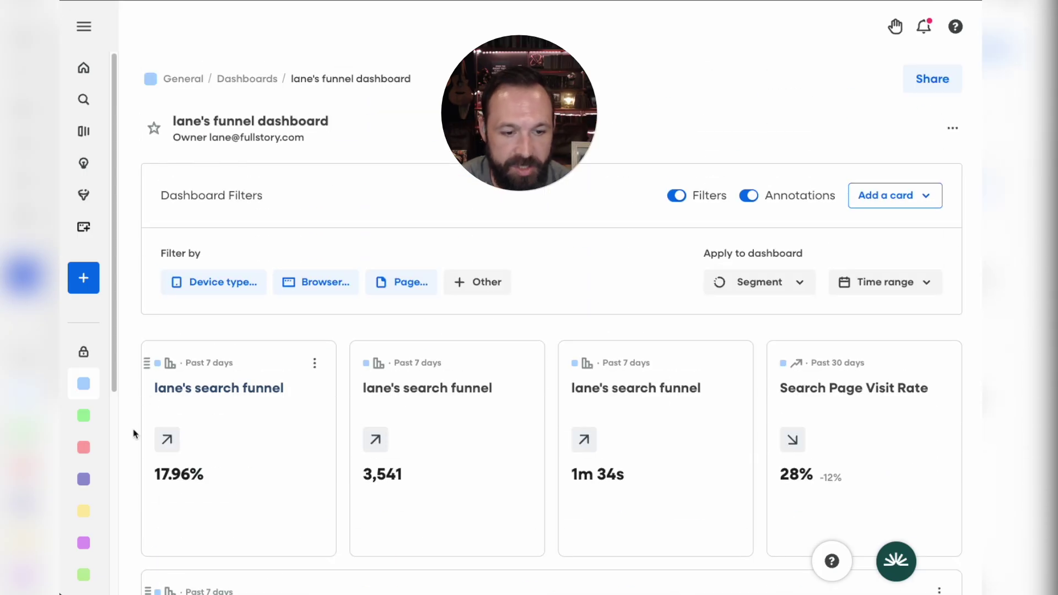
pyautogui.moveTo(186, 474)
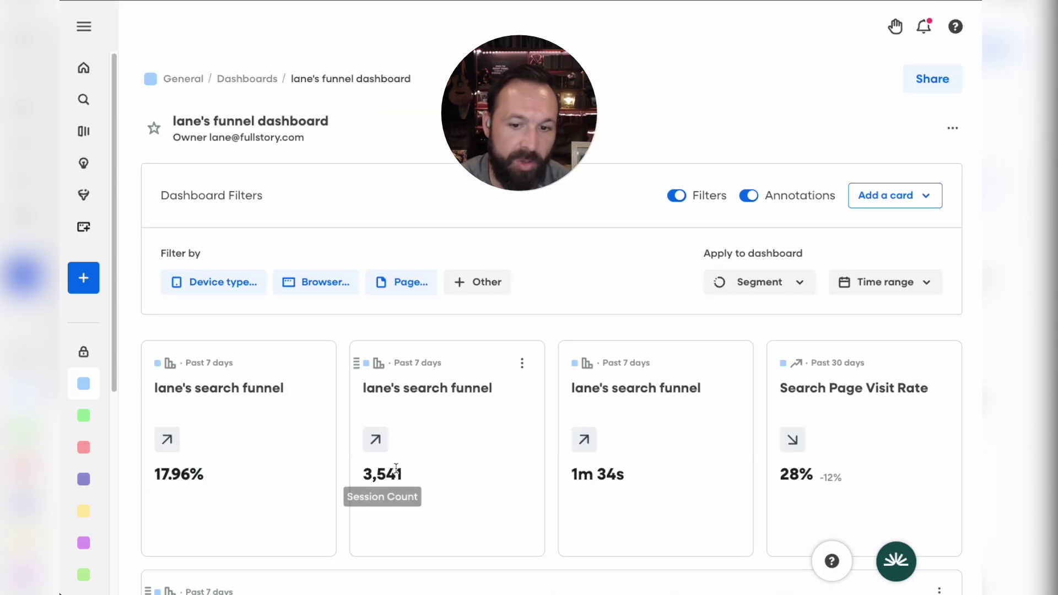
pyautogui.moveTo(595, 472)
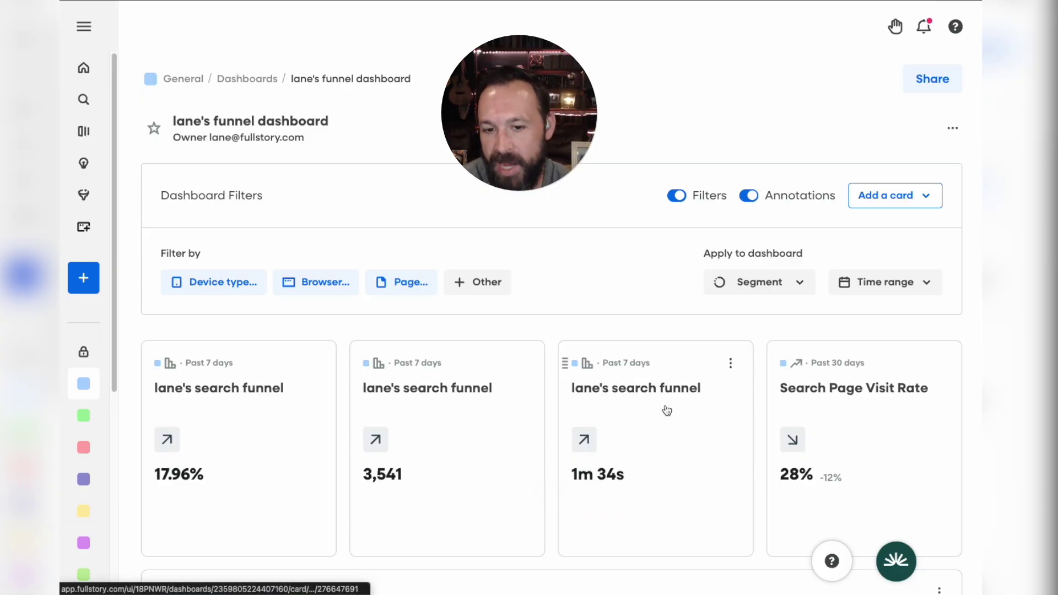
pyautogui.moveTo(661, 399)
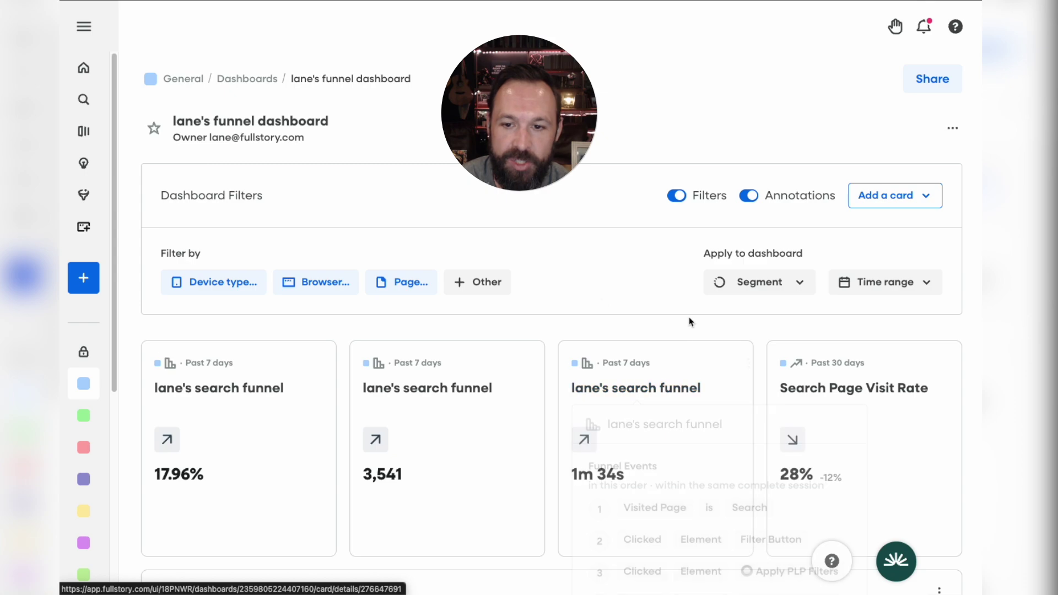
# - Apply the 1. Persona: Shoppers segment to the dashboard
pyautogui.click(785, 292)
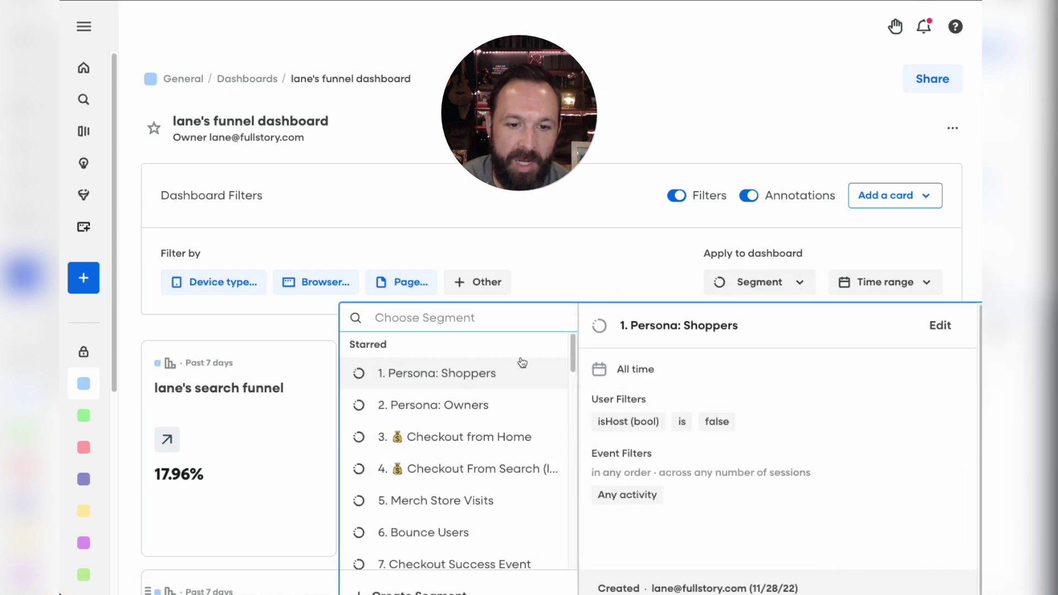
pyautogui.click(471, 385)
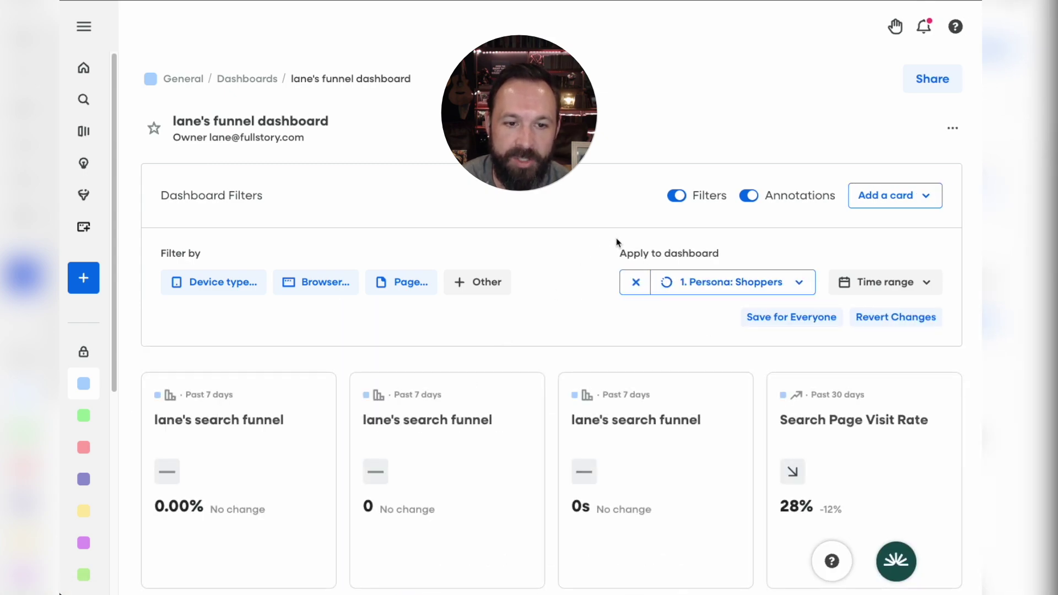
pyautogui.scroll(-5, 617, 242)
pyautogui.scroll(5, 617, 243)
pyautogui.scroll(-5, 618, 243)
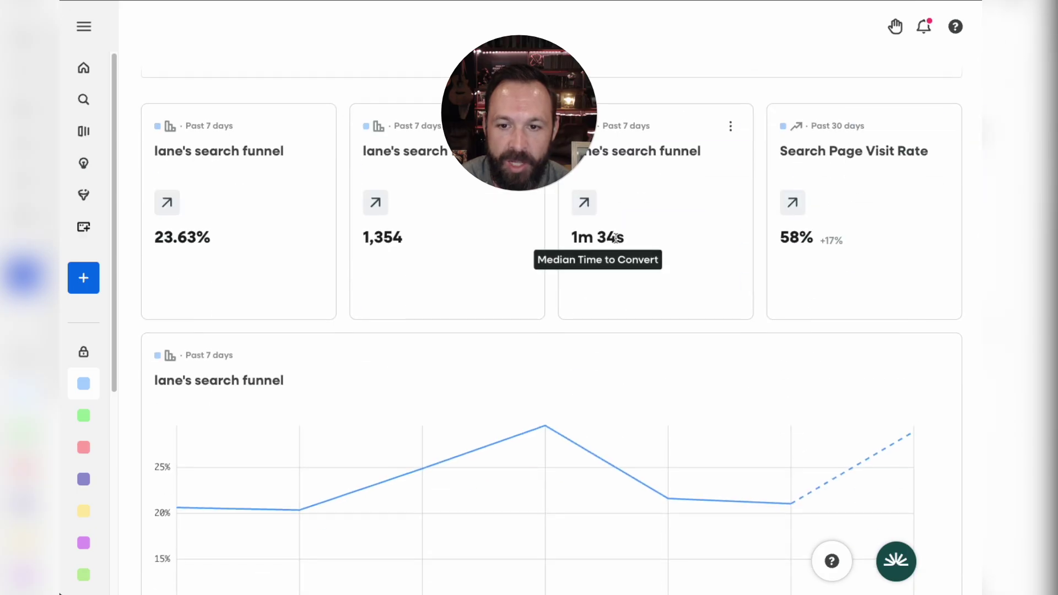
pyautogui.scroll(5, 618, 243)
# - Switch the dashboard segment to 2. Persona: Owners and start an Other property filter
pyautogui.click(716, 292)
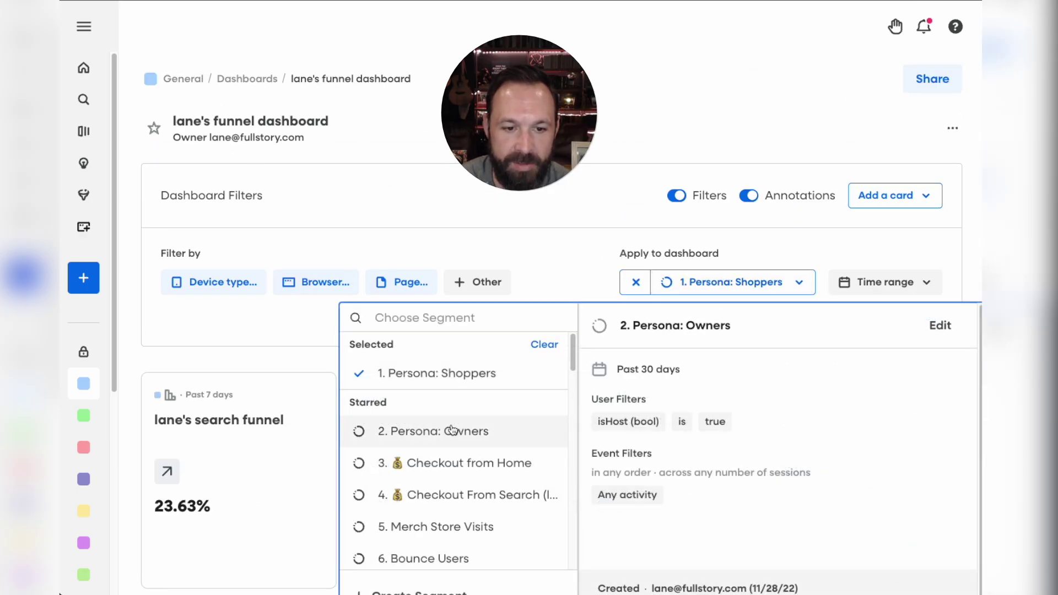
pyautogui.click(448, 364)
pyautogui.scroll(-5, 595, 231)
pyautogui.scroll(5, 597, 232)
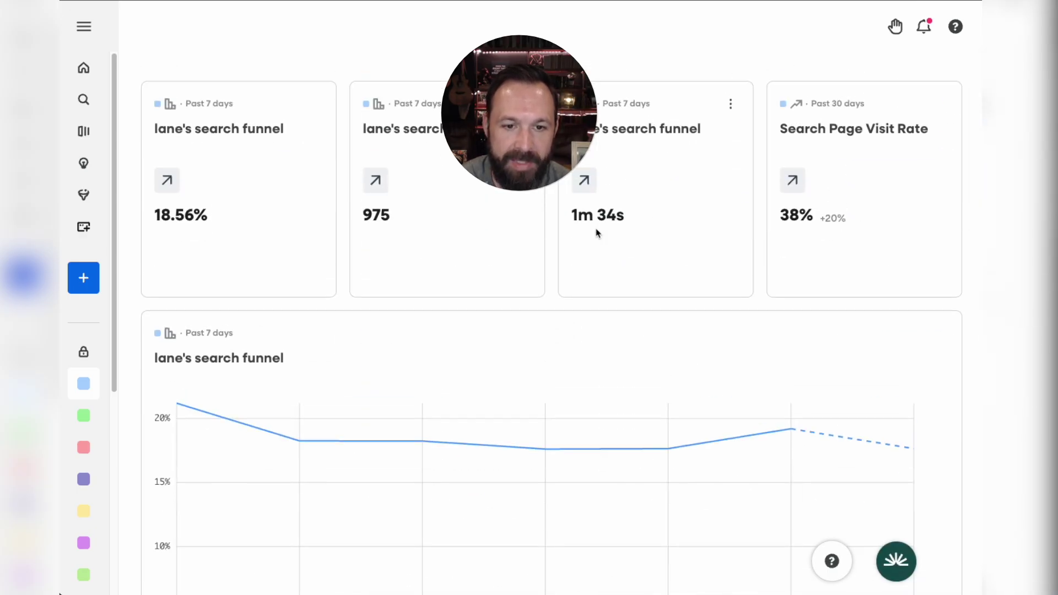
pyautogui.click(475, 285)
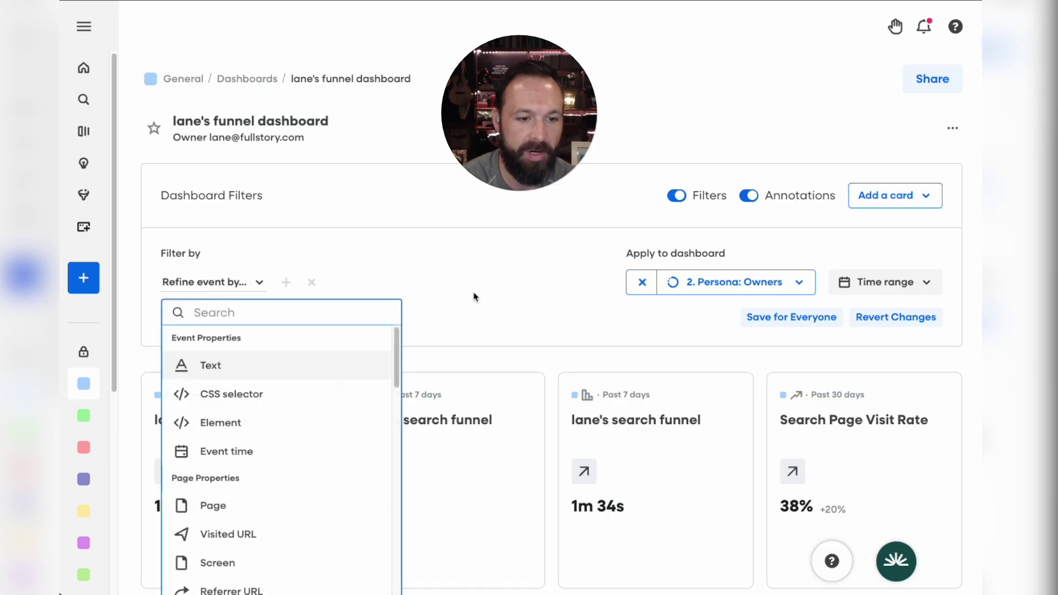
# - Filter the dashboard by Device type is Mobile and dismiss the server-upgrade notice
pyautogui.write('dev')
pyautogui.press('Return')
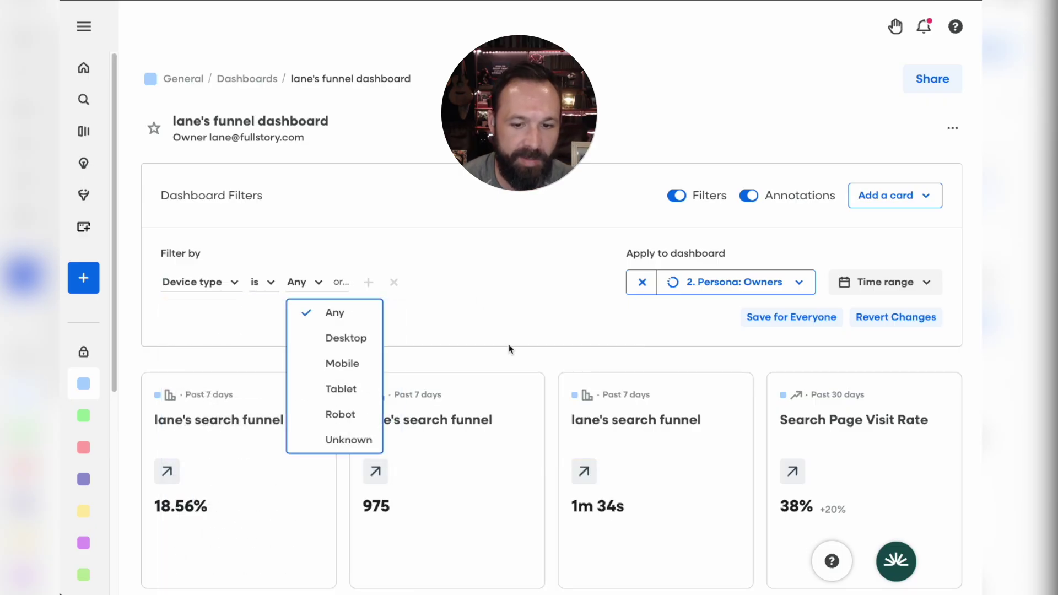
pyautogui.click(352, 364)
pyautogui.scroll(-2, 550, 227)
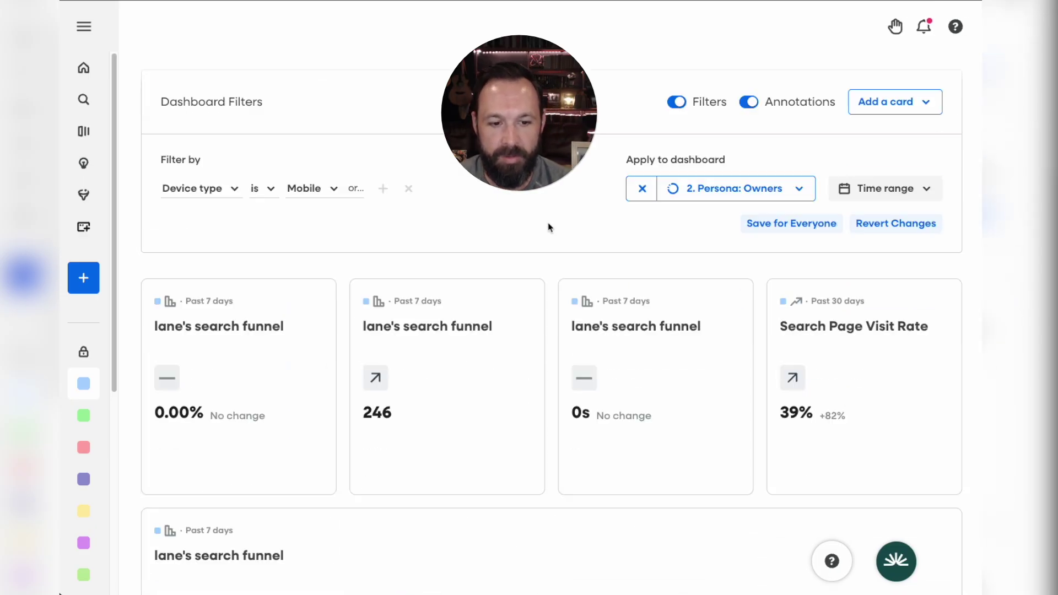
pyautogui.scroll(-8, 549, 227)
pyautogui.scroll(10, 549, 223)
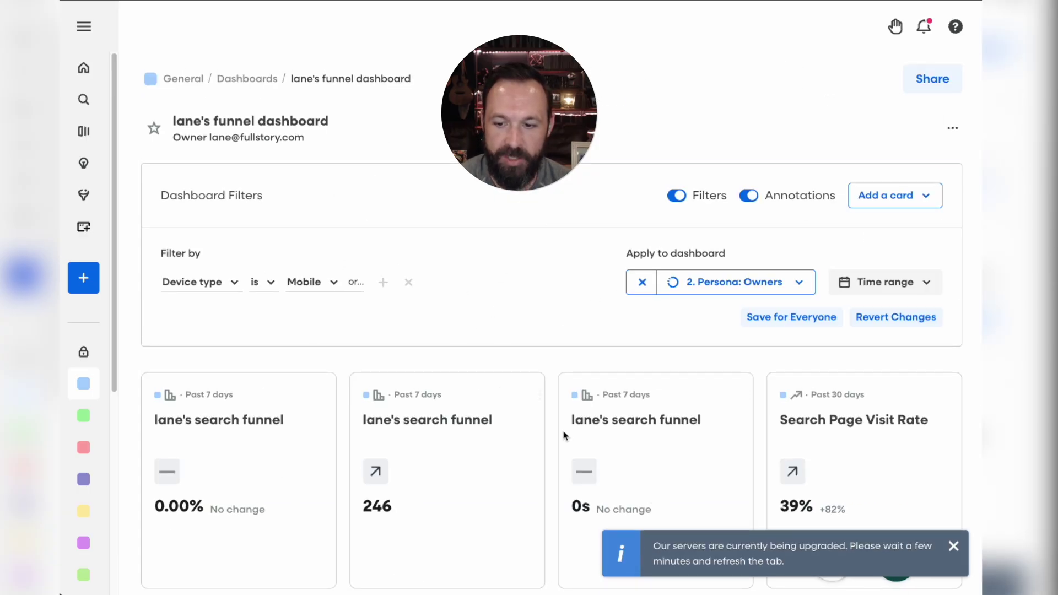
pyautogui.click(952, 546)
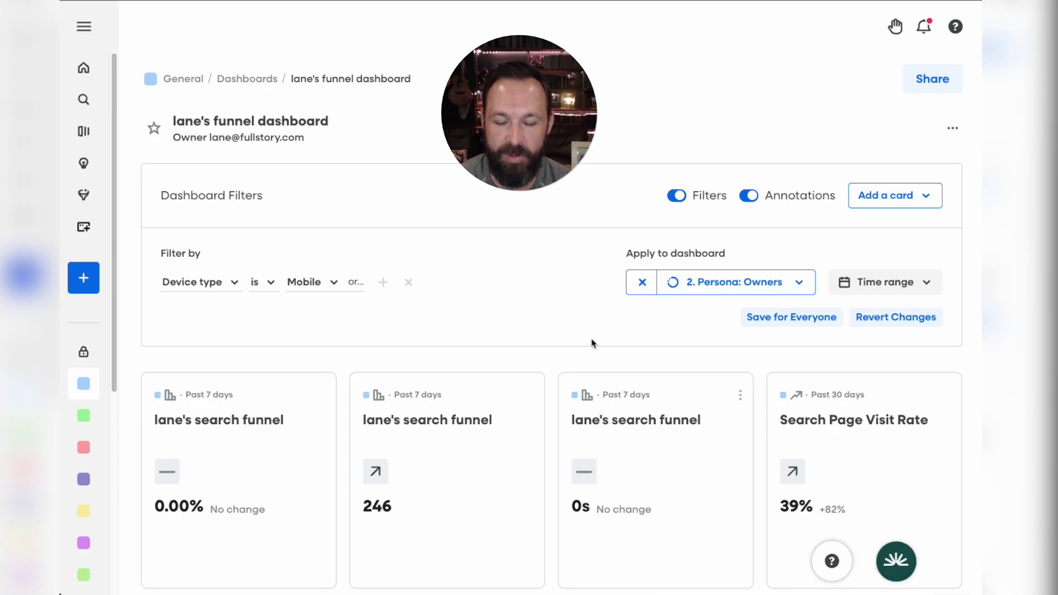